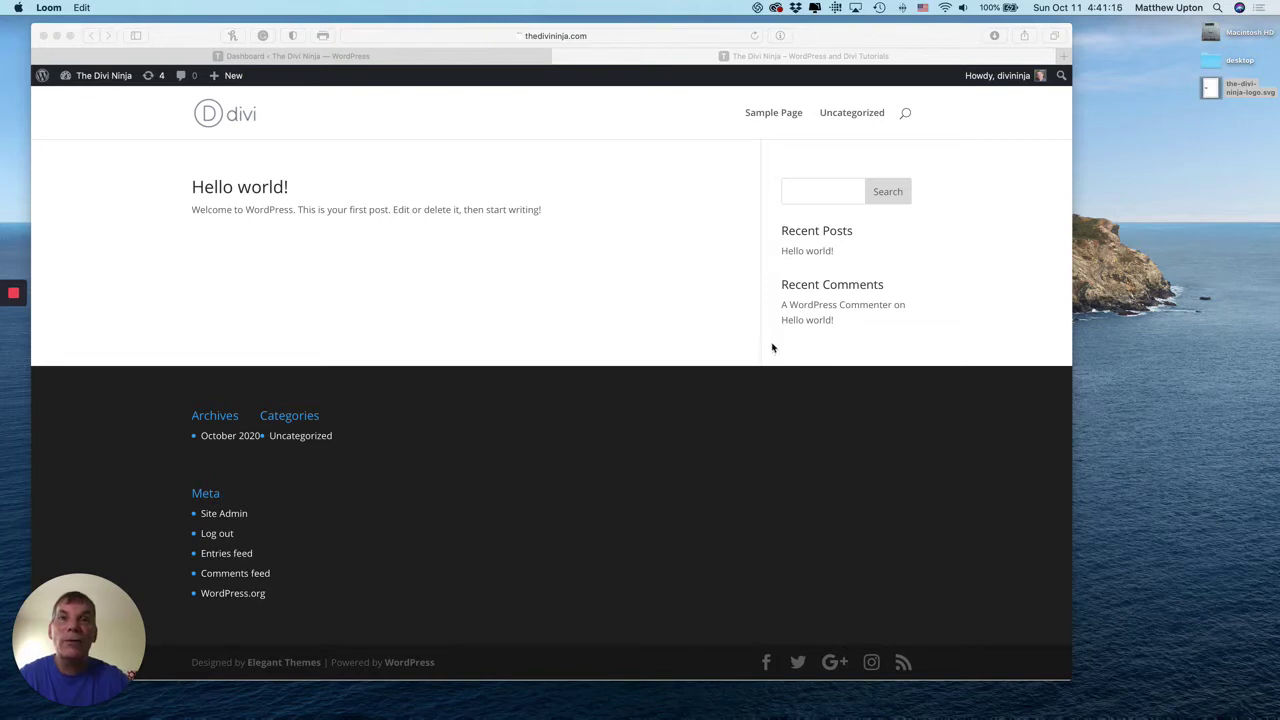
Open the Theme Editor in a new tab and select the SVG-support code in the Divi Child Theme's functions.php
{"action": "left_click", "coordinate": [345, 56]}
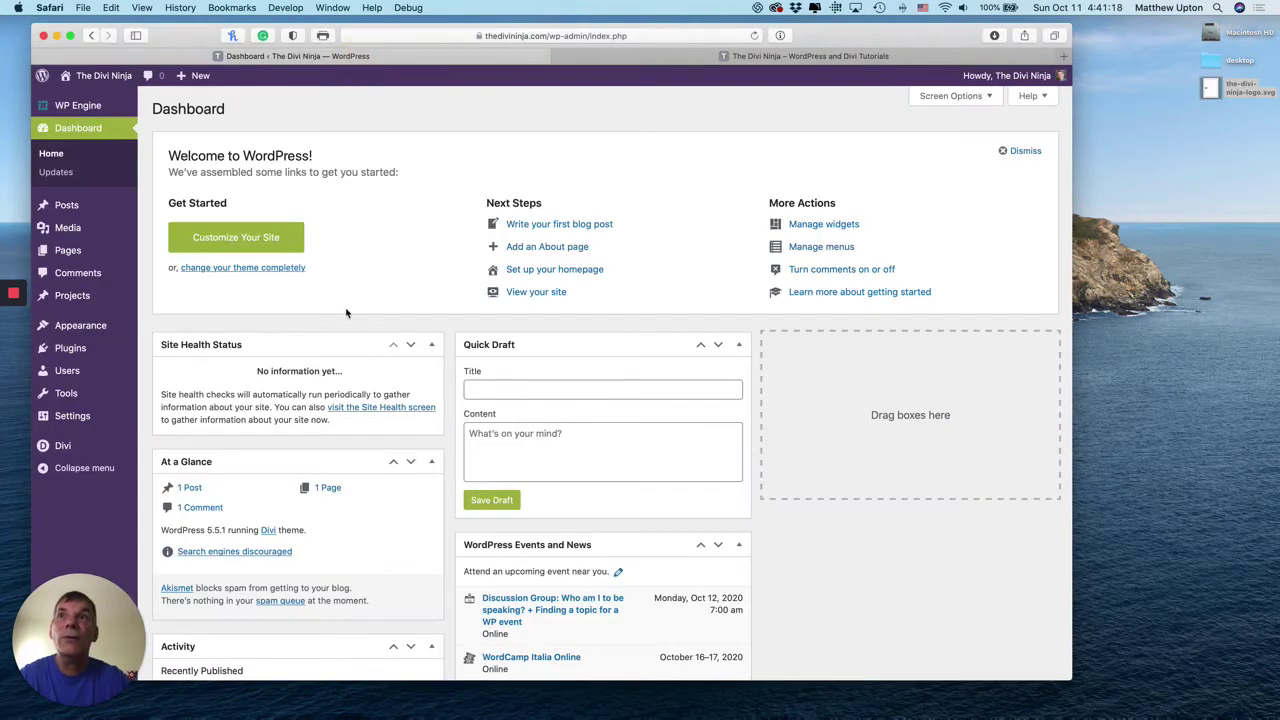
{"action": "mouse_move", "coordinate": [100, 330]}
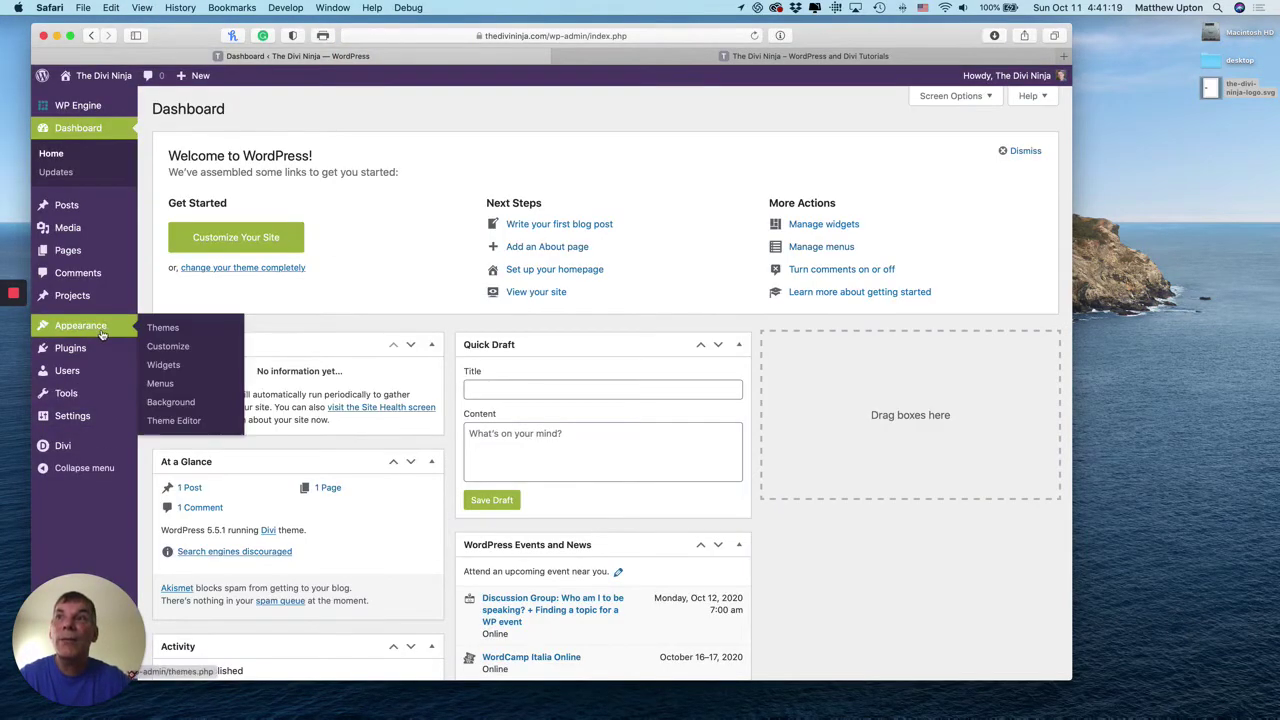
{"action": "right_click", "coordinate": [162, 420]}
{"action": "left_click", "coordinate": [183, 430]}
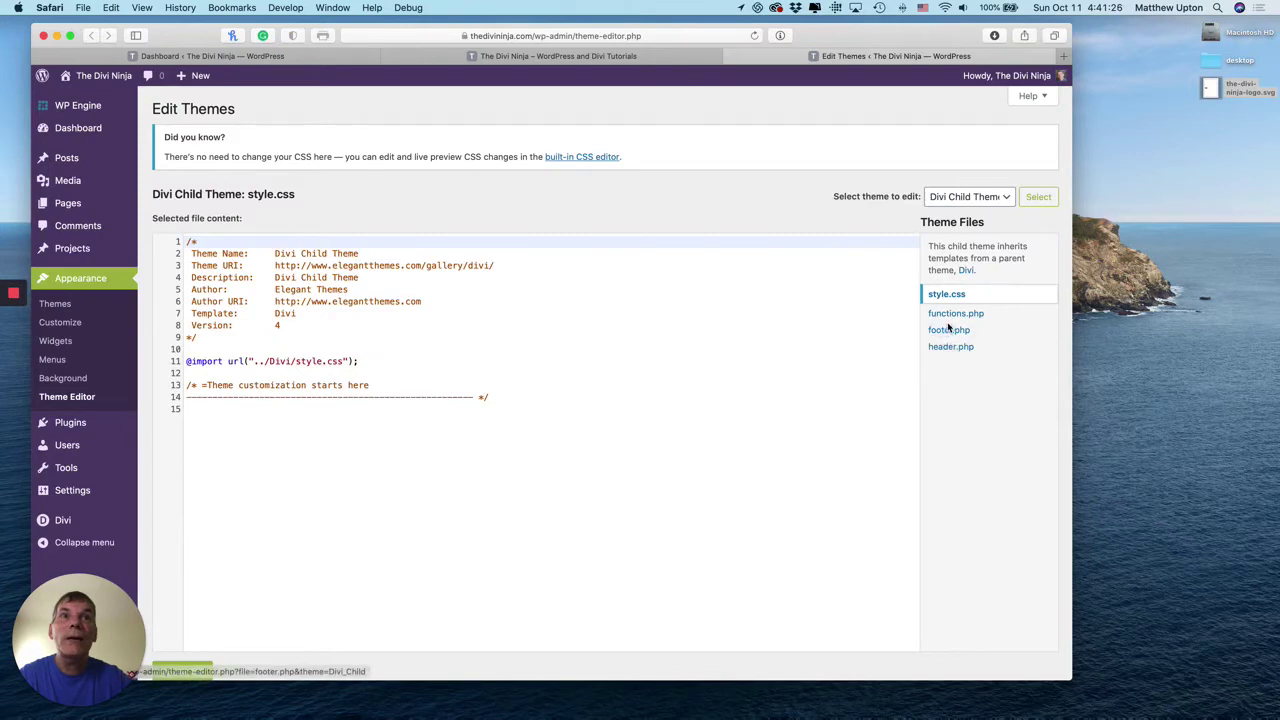
{"action": "left_click", "coordinate": [948, 316]}
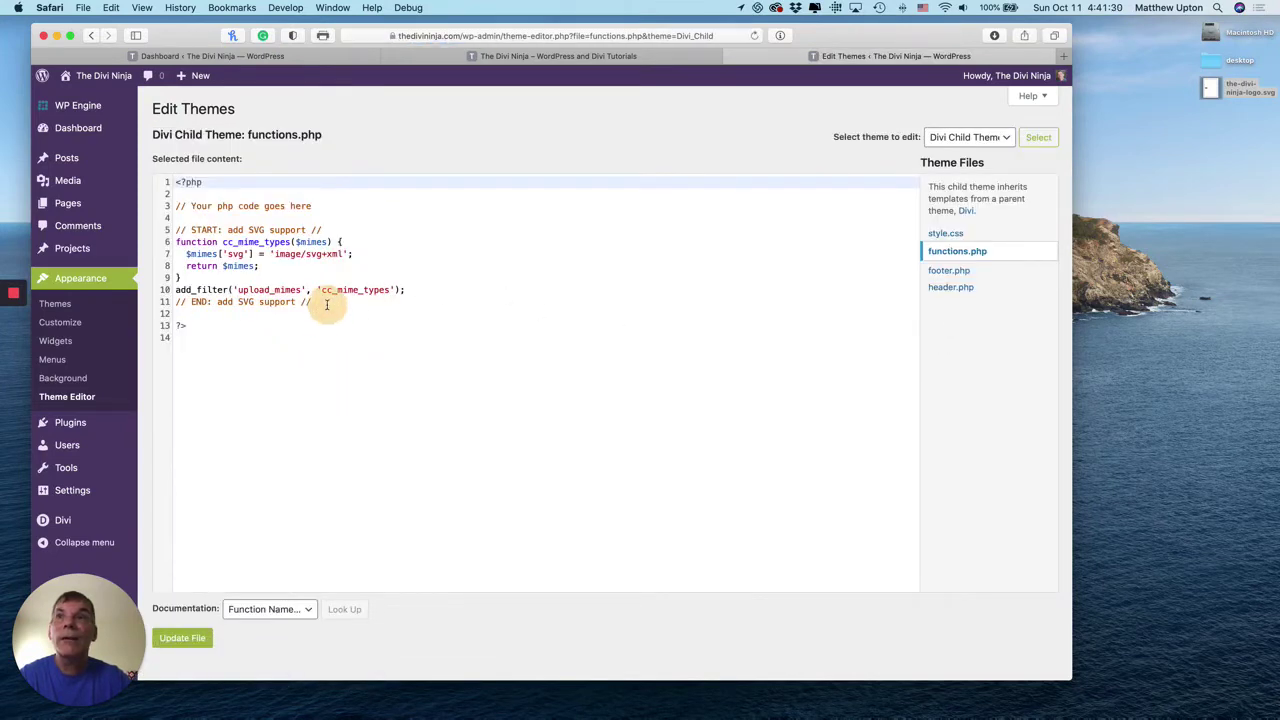
{"action": "left_click_drag", "start_coordinate": [329, 308], "coordinate": [163, 220]}
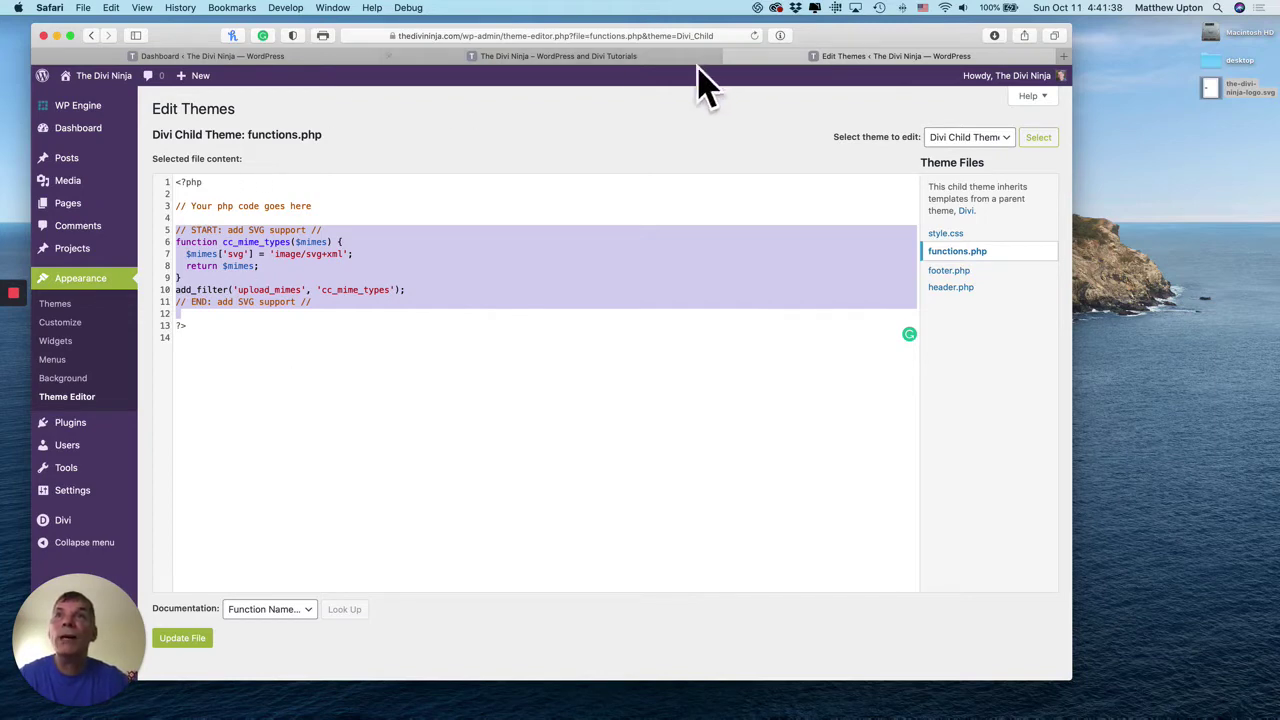
Close the Theme Editor tab and open Divi Theme Options in a new tab
{"action": "left_click", "coordinate": [731, 56]}
{"action": "left_click", "coordinate": [320, 58]}
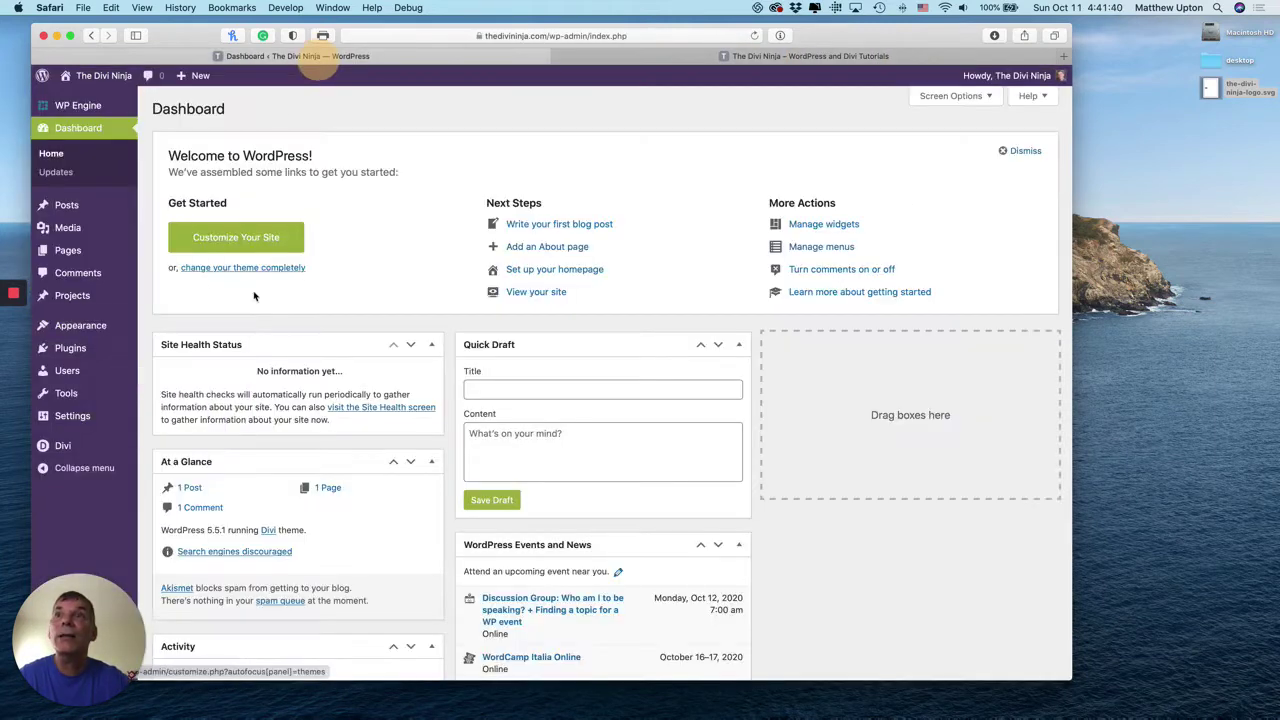
{"action": "mouse_move", "coordinate": [90, 455]}
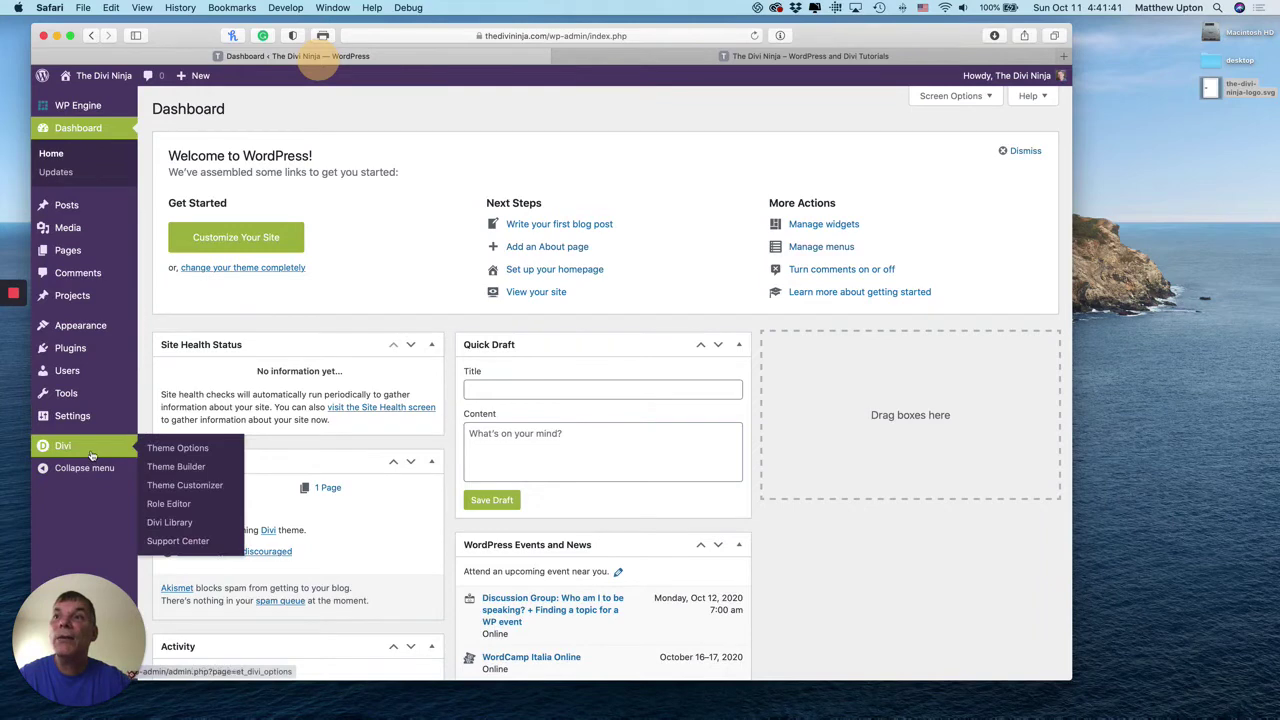
{"action": "right_click", "coordinate": [188, 450]}
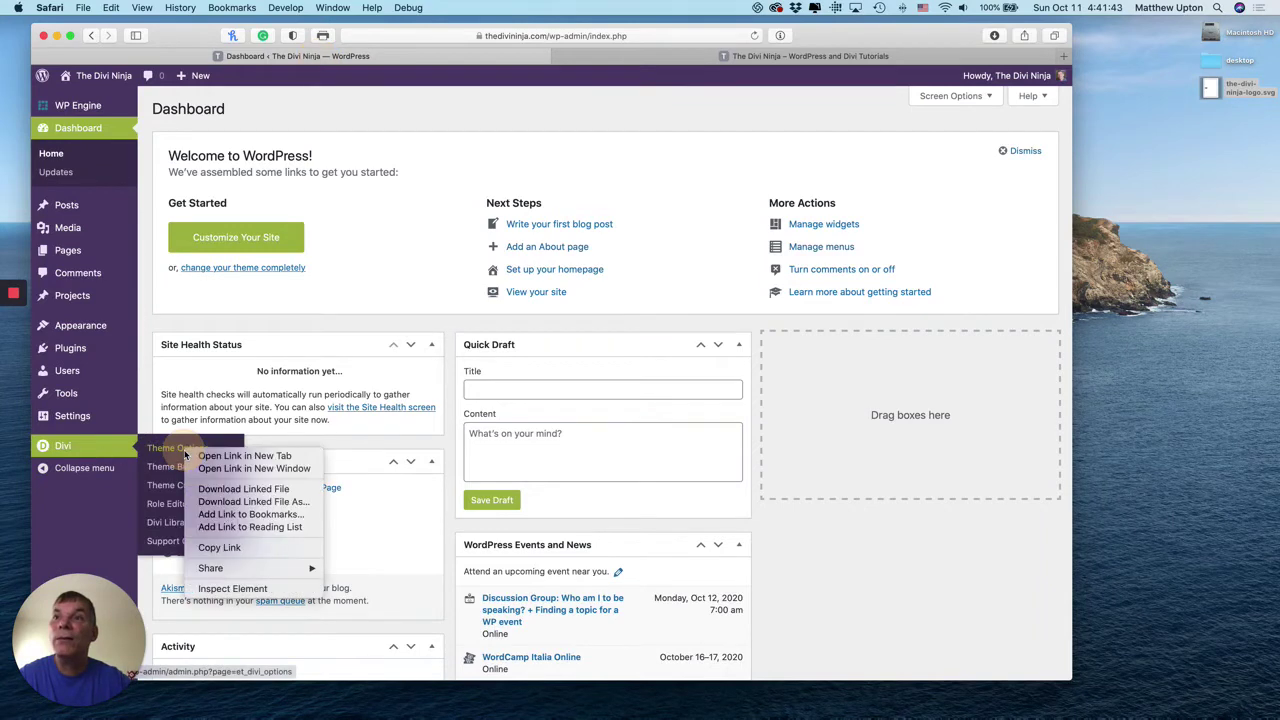
{"action": "left_click", "coordinate": [240, 456]}
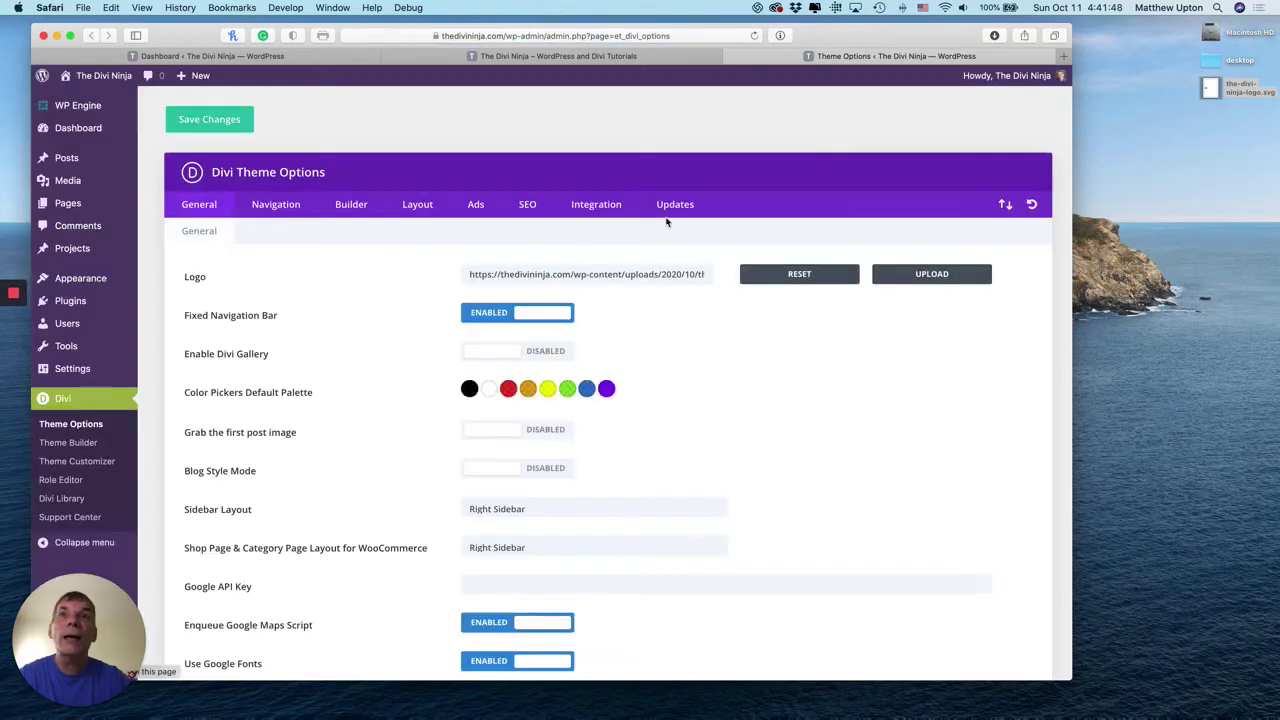
Set the-divi-ninja-logo.svg from the media library as the logo and save the options
{"action": "left_click", "coordinate": [883, 278]}
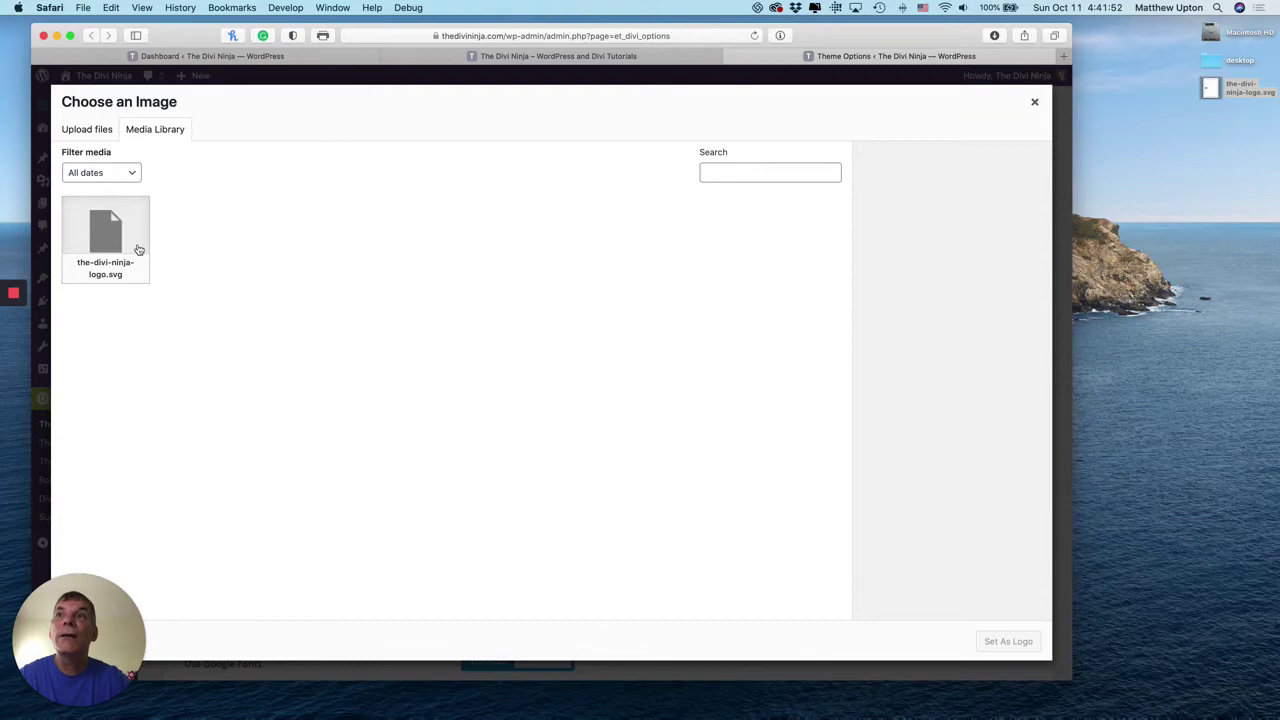
{"action": "left_click", "coordinate": [139, 249]}
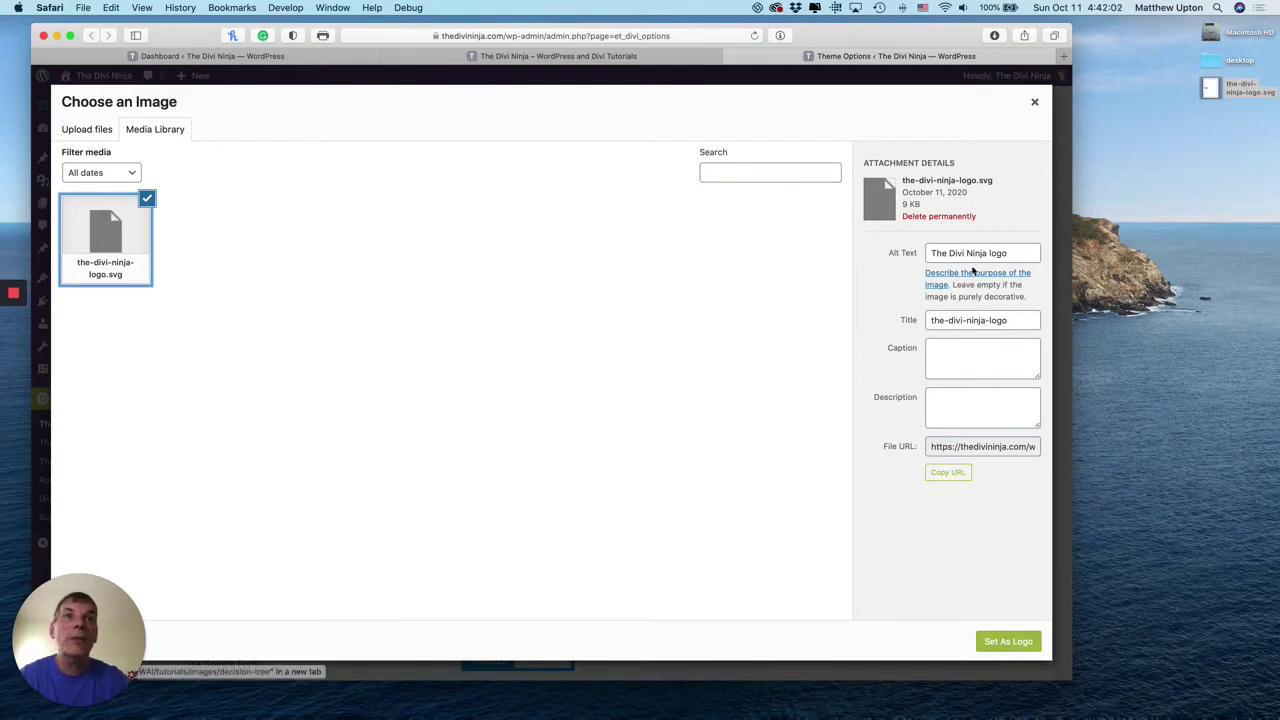
{"action": "left_click_drag", "start_coordinate": [1019, 253], "coordinate": [865, 252]}
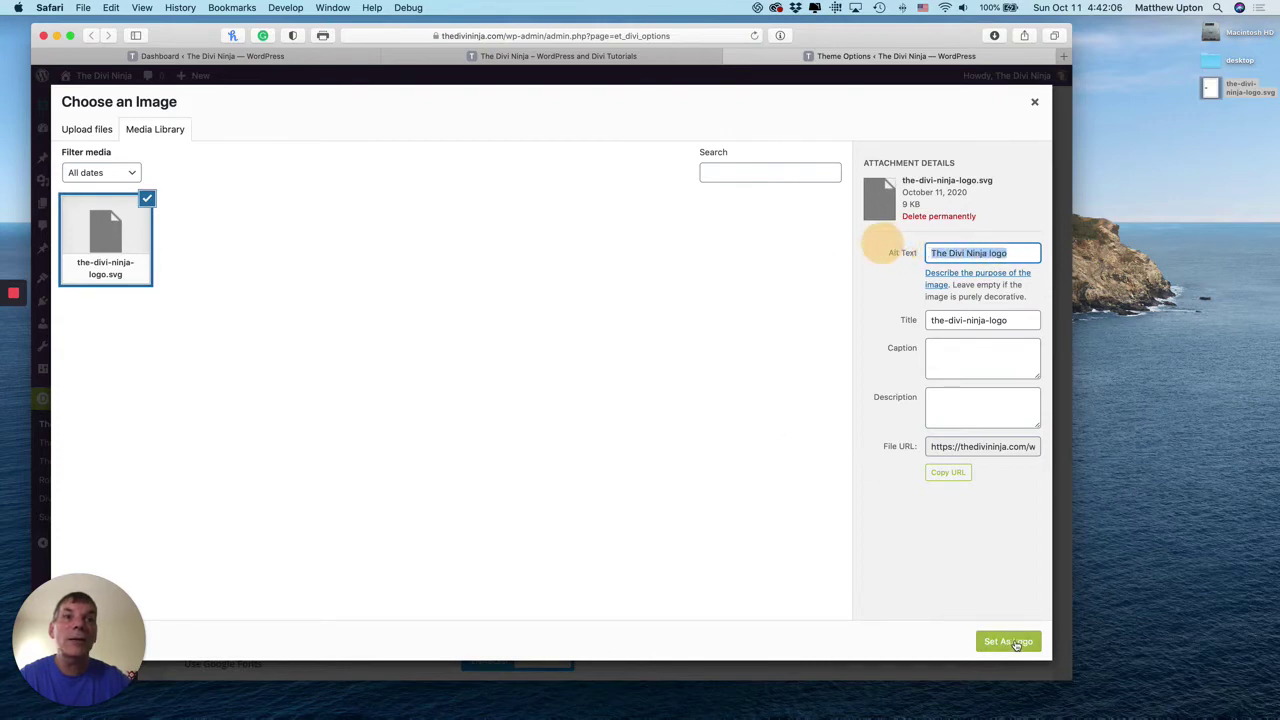
{"action": "left_click", "coordinate": [1010, 642]}
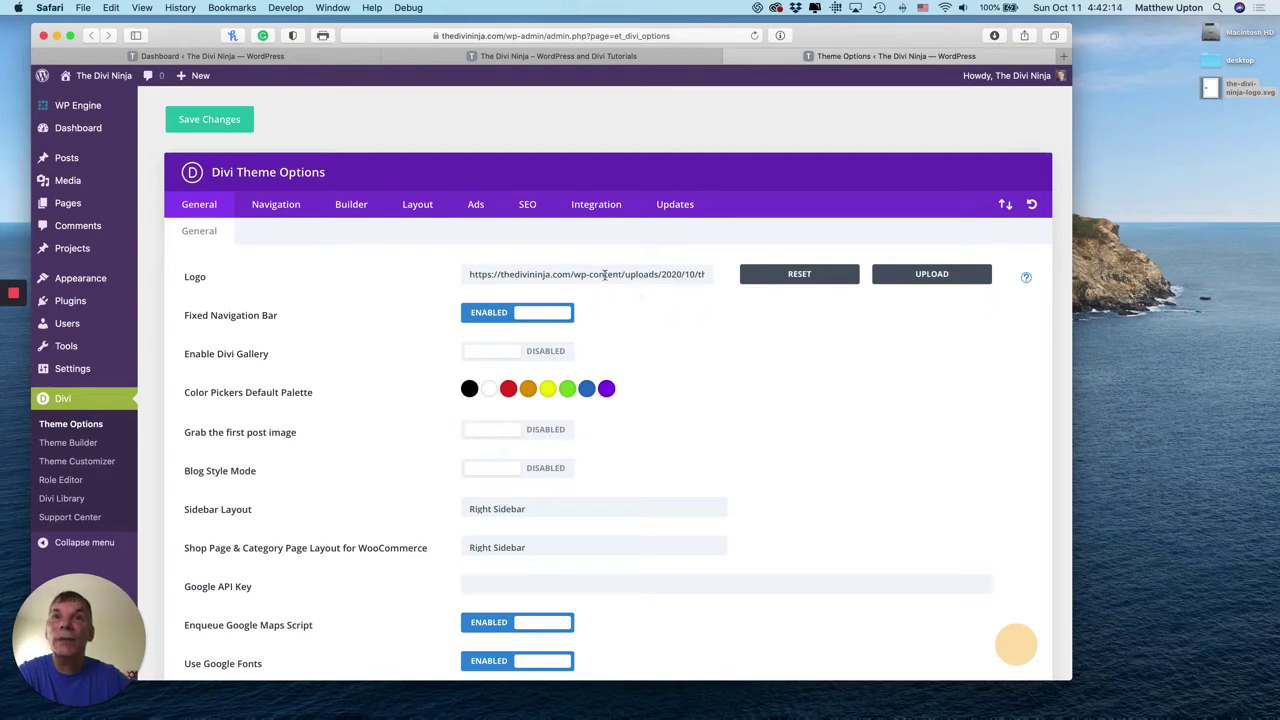
{"action": "left_click", "coordinate": [220, 128]}
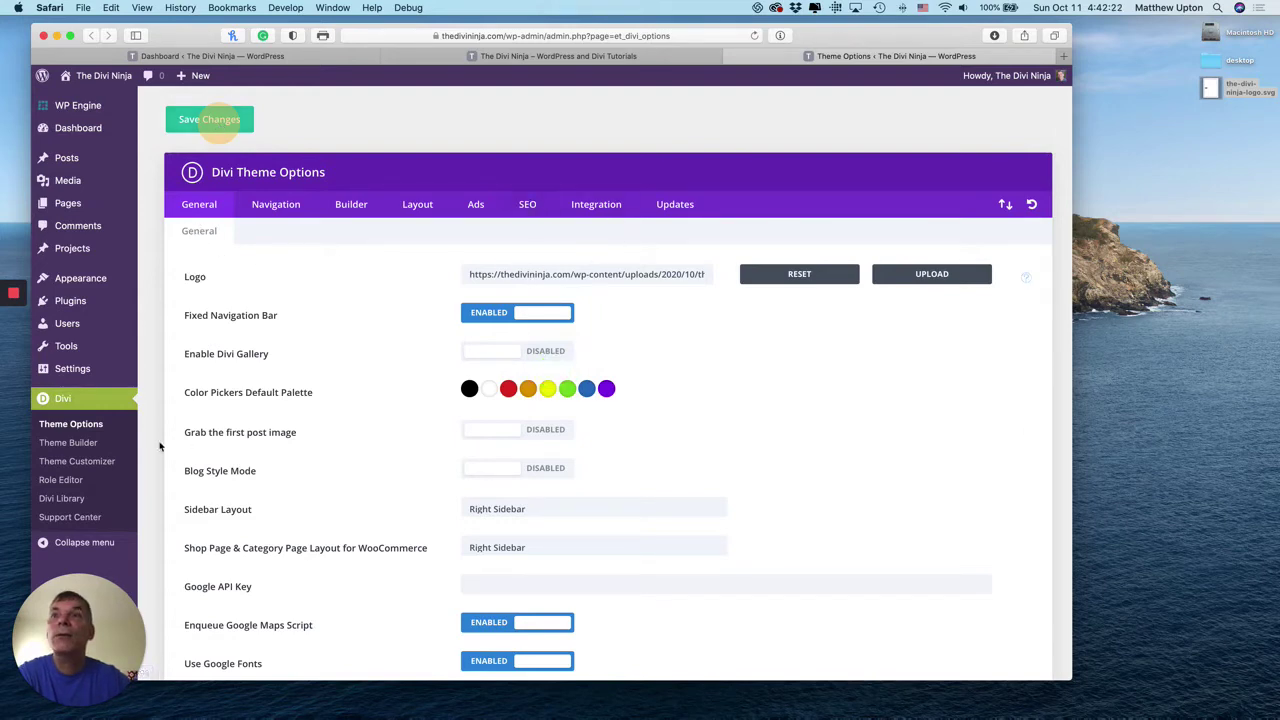
Go to the Divi Theme Customizer's Header & Navigation > Primary Menu Bar settings
{"action": "left_click", "coordinate": [101, 465]}
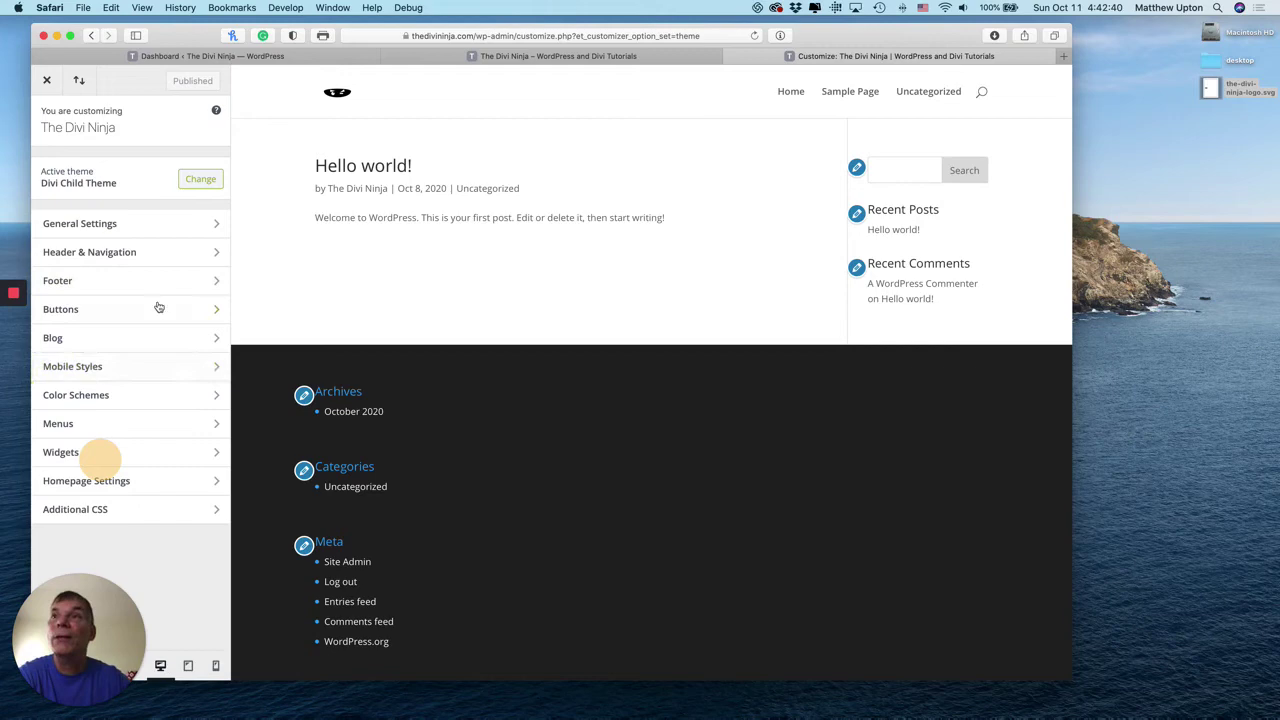
{"action": "left_click", "coordinate": [108, 253]}
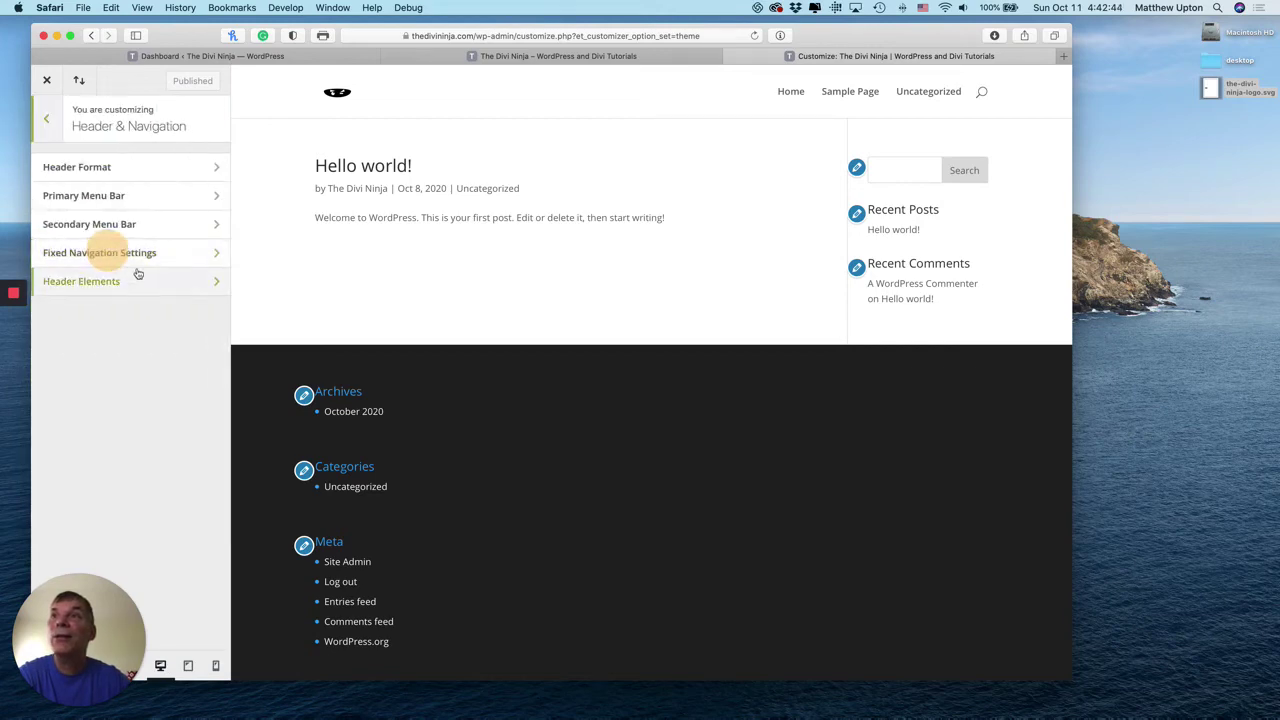
{"action": "left_click", "coordinate": [120, 196]}
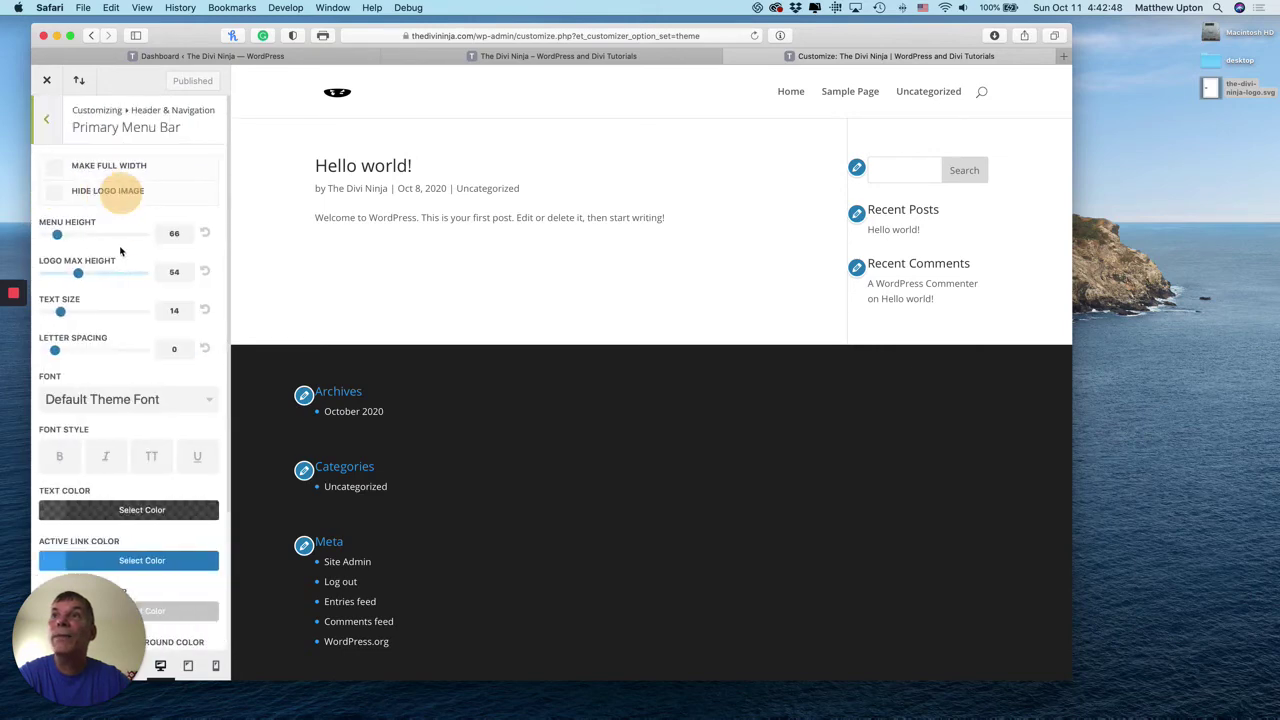
Make the primary menu bar full width with a black (#000000) background
{"action": "left_click", "coordinate": [55, 172]}
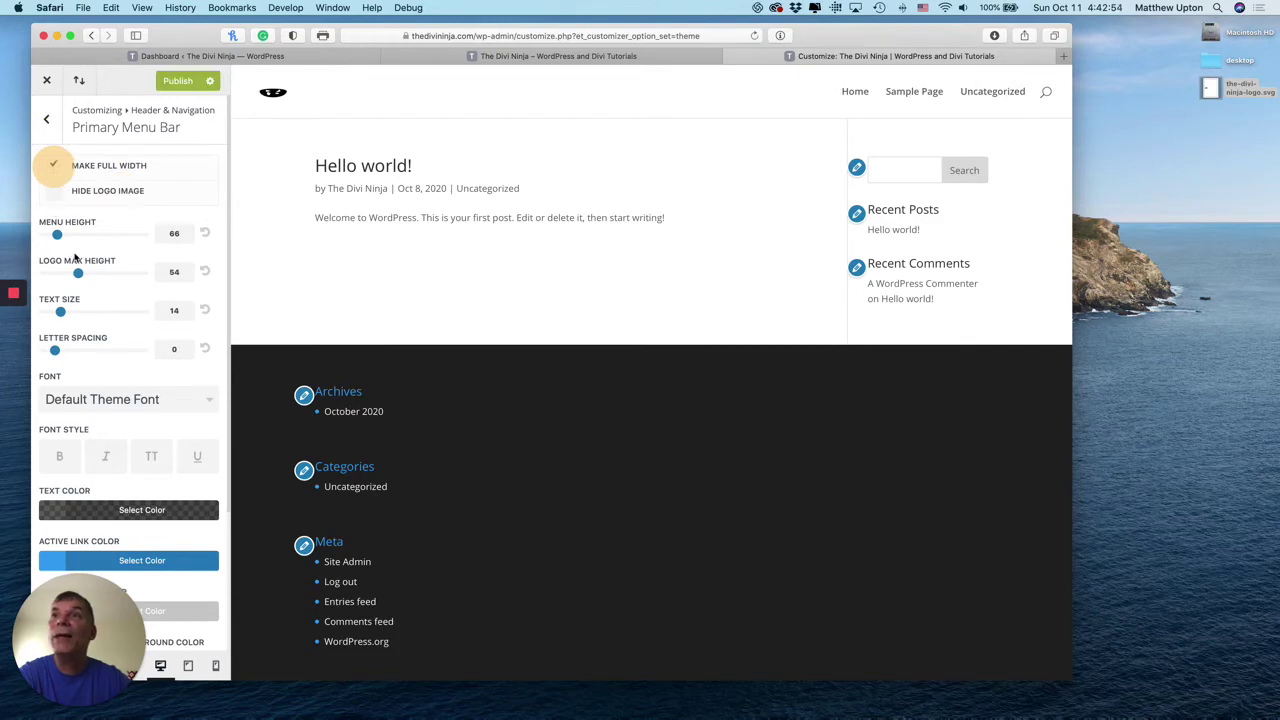
{"action": "scroll", "coordinate": [90, 435], "scroll_direction": "down", "scroll_amount": 5}
{"action": "left_click", "coordinate": [46, 430]}
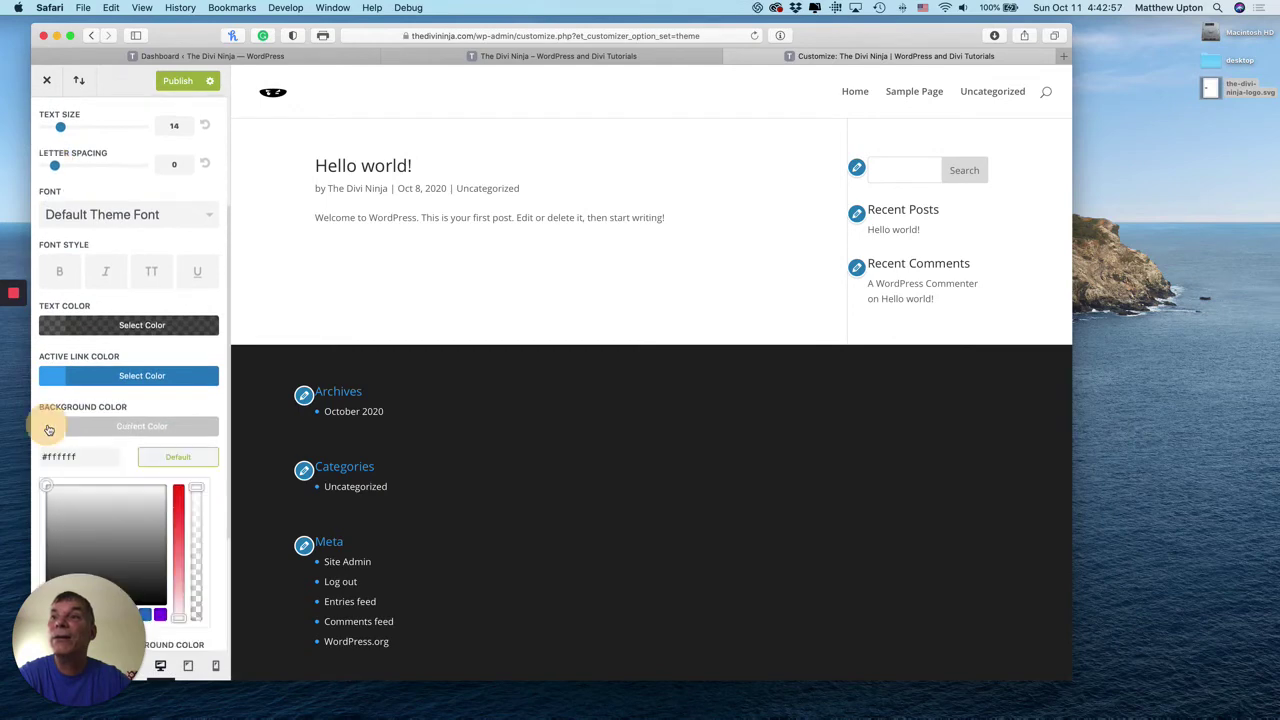
{"action": "scroll", "coordinate": [99, 473], "scroll_direction": "down", "scroll_amount": 2}
{"action": "scroll", "coordinate": [99, 473], "scroll_direction": "down", "scroll_amount": 2}
{"action": "left_click", "coordinate": [51, 429]}
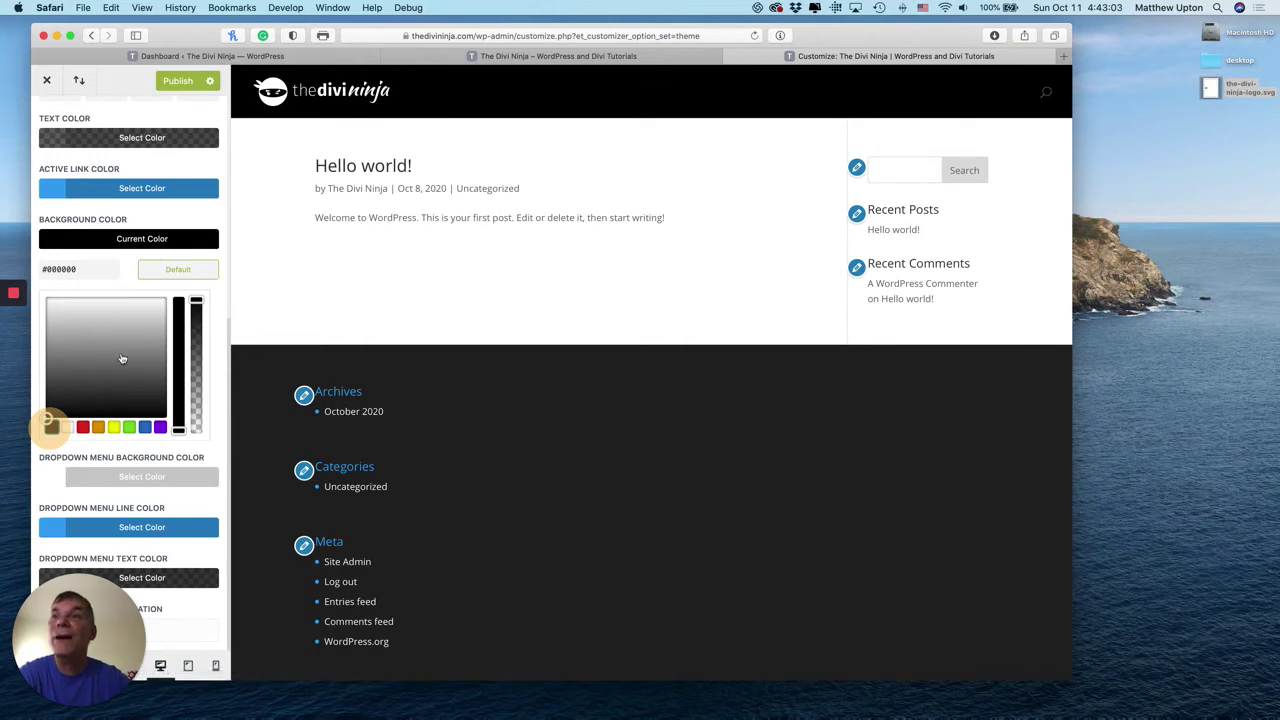
{"action": "scroll", "coordinate": [121, 358], "scroll_direction": "up", "scroll_amount": 3}
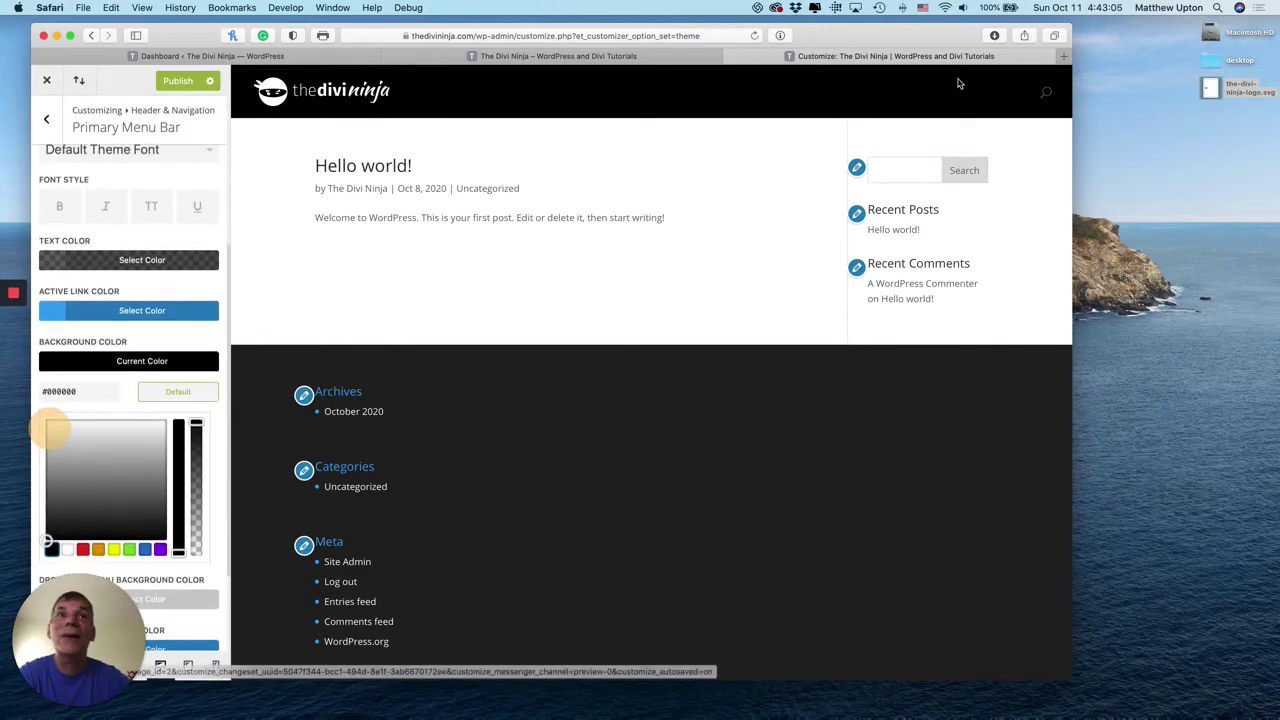
{"action": "scroll", "coordinate": [101, 313], "scroll_direction": "up", "scroll_amount": 2}
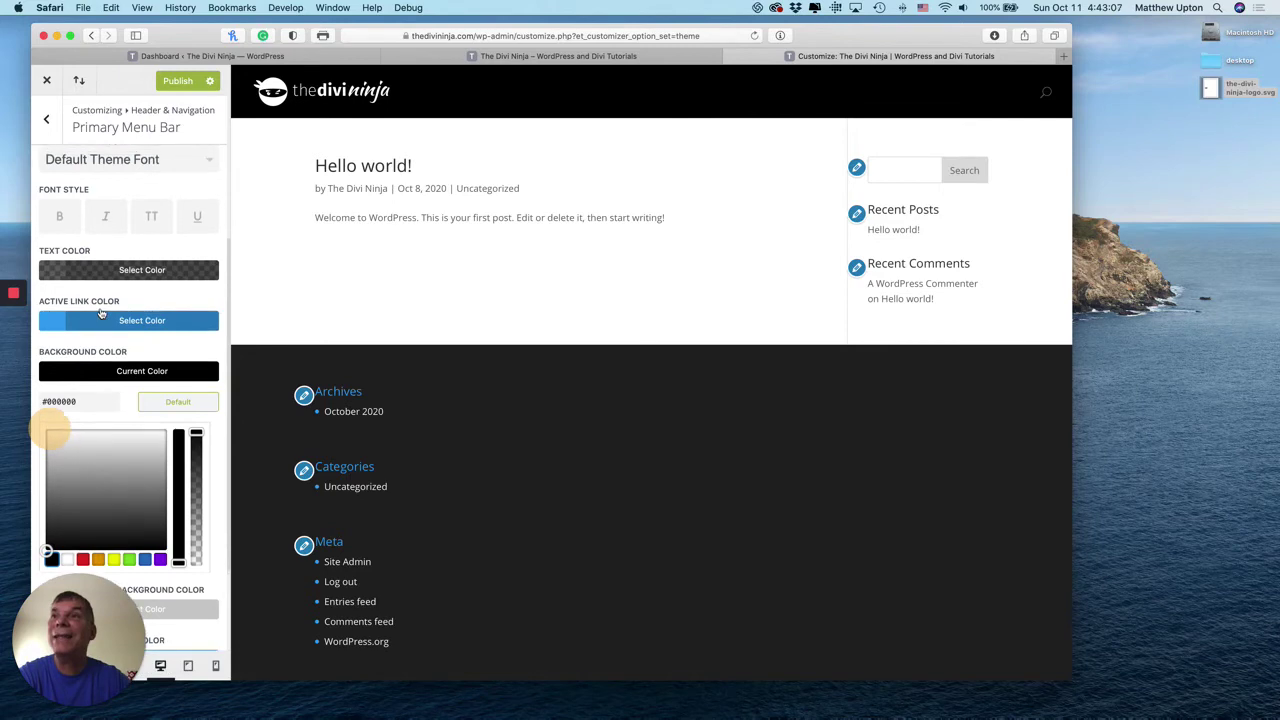
Set the primary menu text colour to white (#ffffff)
{"action": "left_click", "coordinate": [55, 304]}
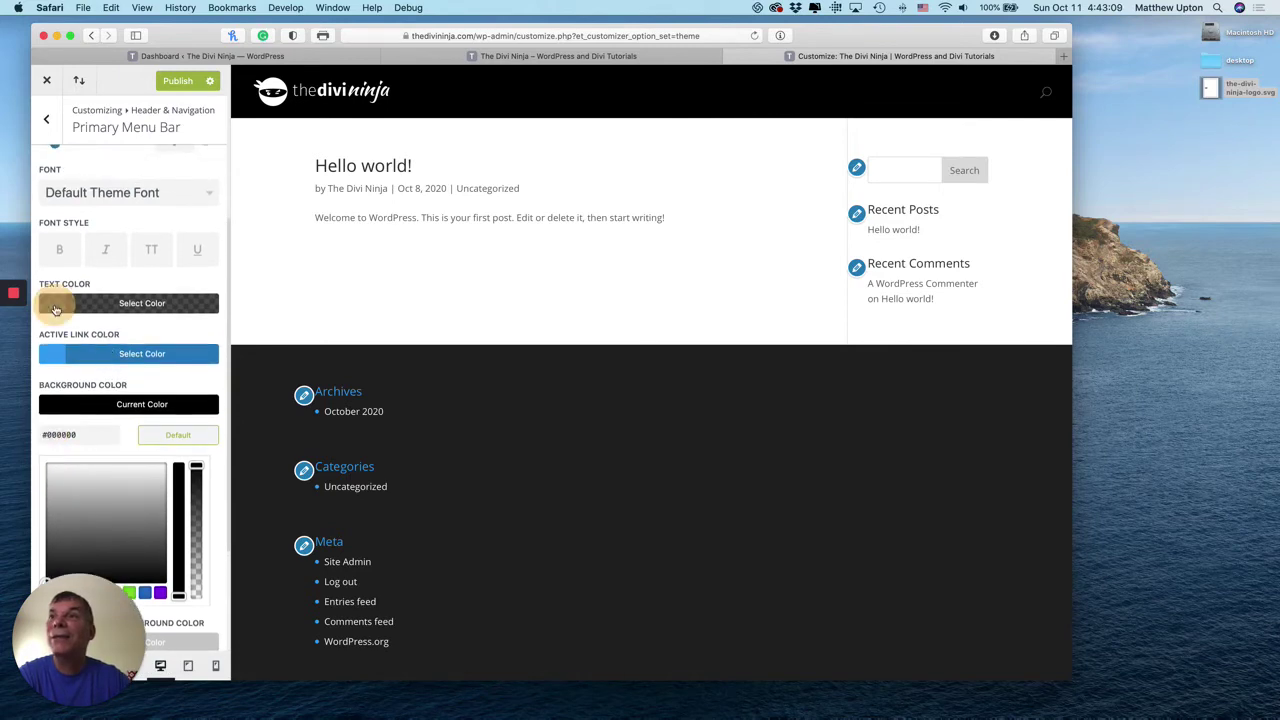
{"action": "left_click", "coordinate": [67, 492]}
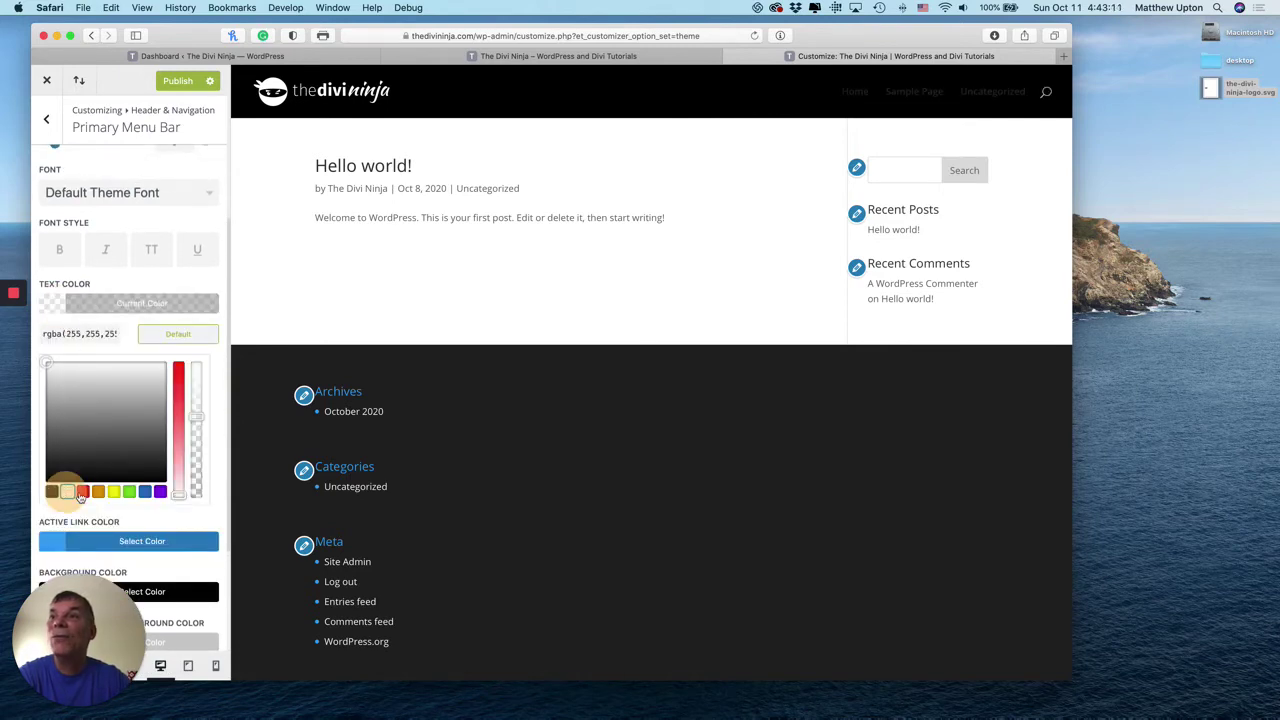
{"action": "left_click", "coordinate": [197, 351]}
{"action": "left_click", "coordinate": [196, 339]}
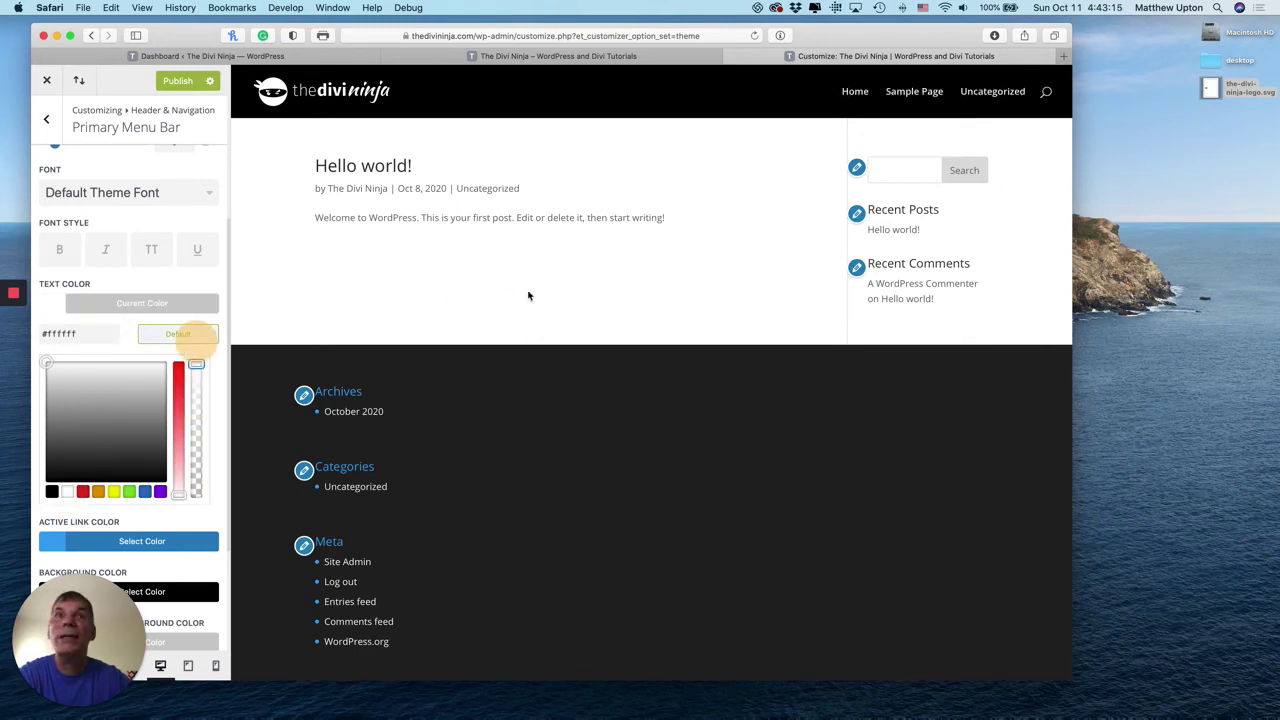
{"action": "scroll", "coordinate": [164, 274], "scroll_direction": "up", "scroll_amount": 5}
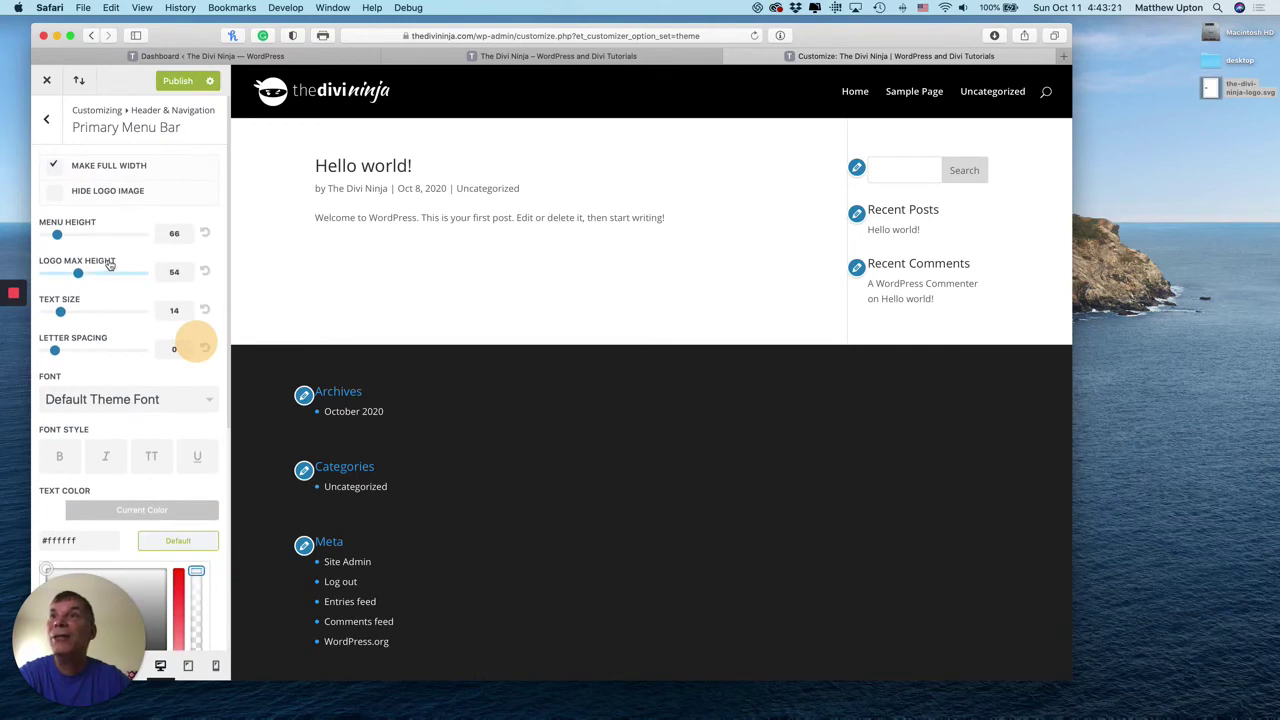
Set the primary menu bar height to 80
{"action": "left_click", "coordinate": [64, 237]}
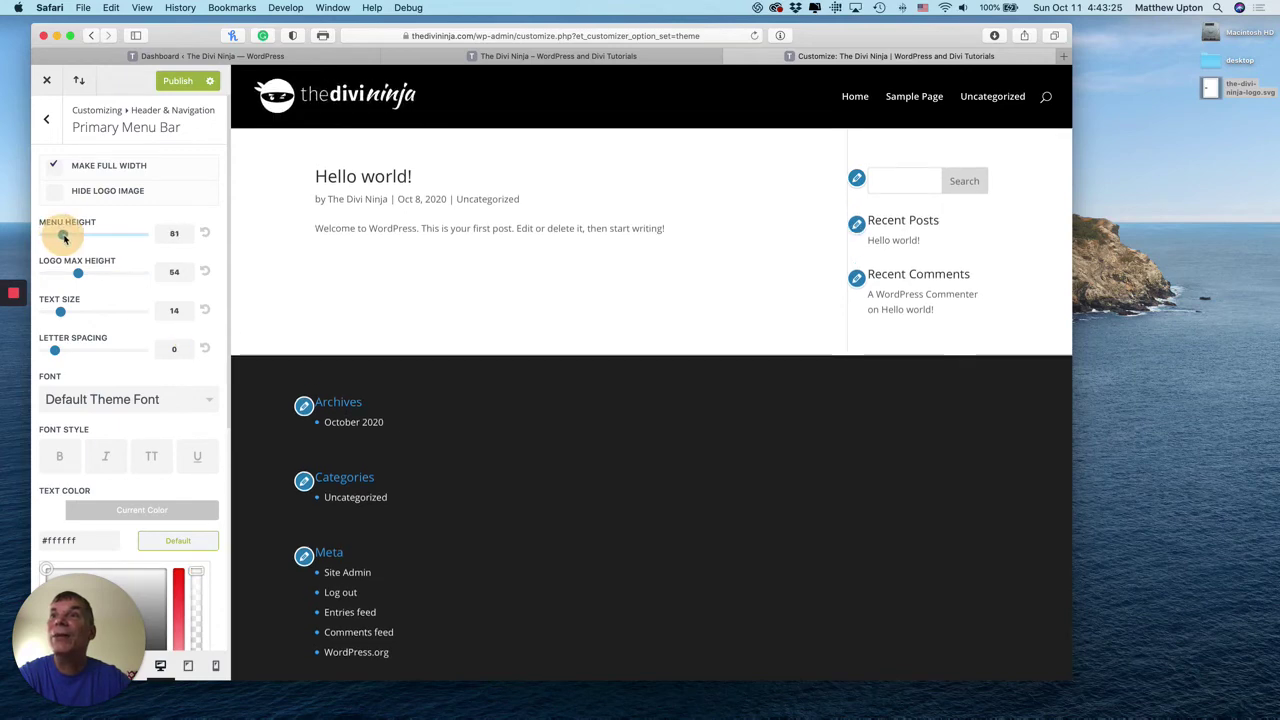
{"action": "key", "text": "Left"}
{"action": "key", "text": "Left"}
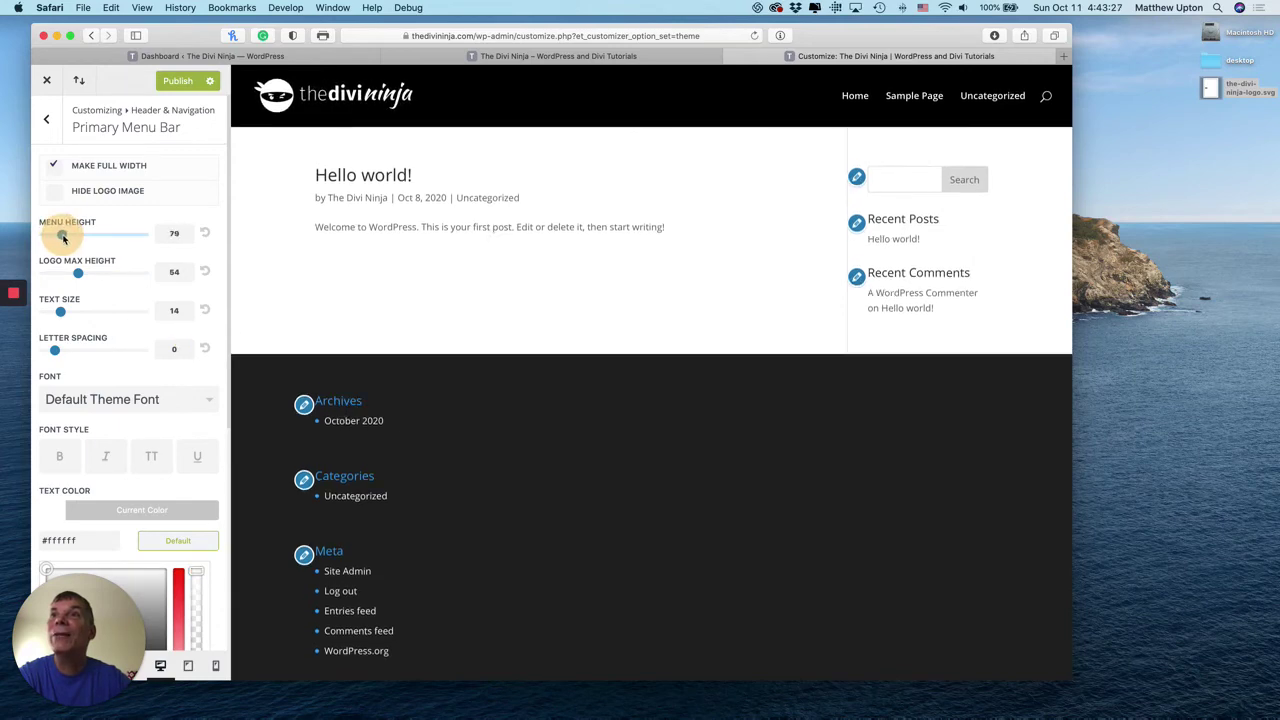
{"action": "key", "text": "Right"}
{"action": "key", "text": "Right"}
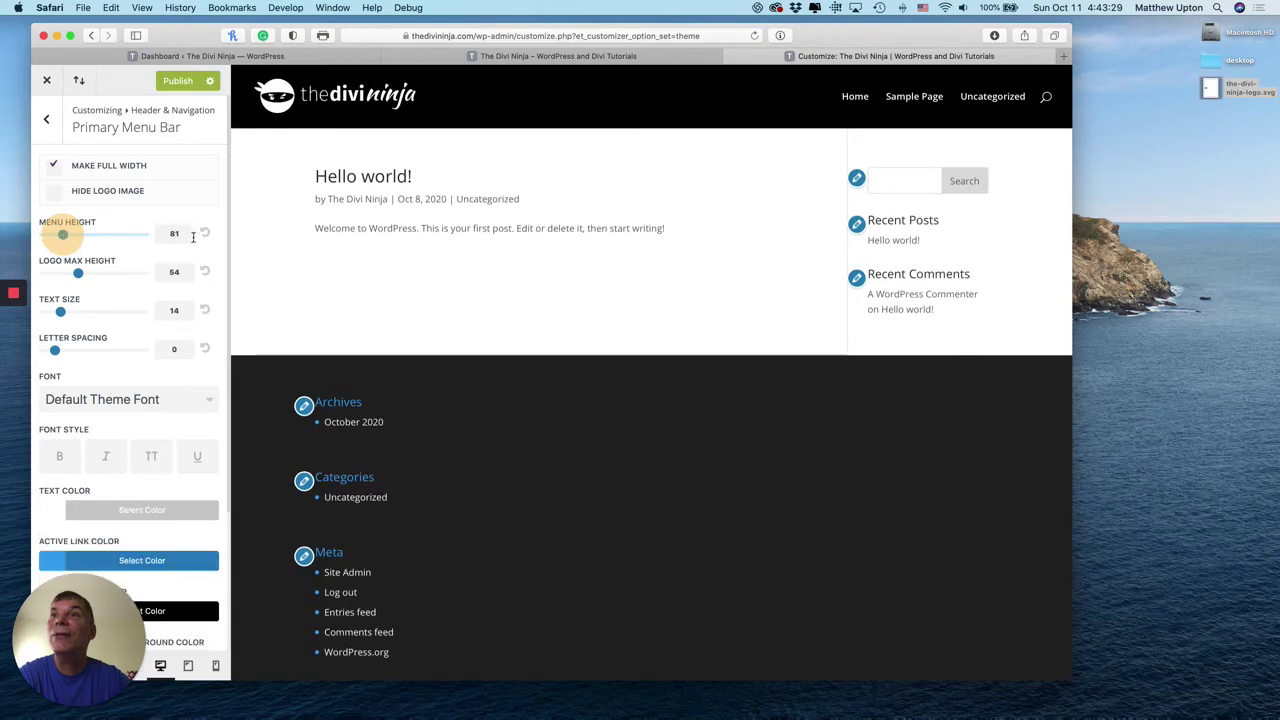
{"action": "left_click", "coordinate": [185, 233]}
{"action": "left_click_drag", "start_coordinate": [185, 233], "coordinate": [149, 234]}
{"action": "type", "text": "80"}
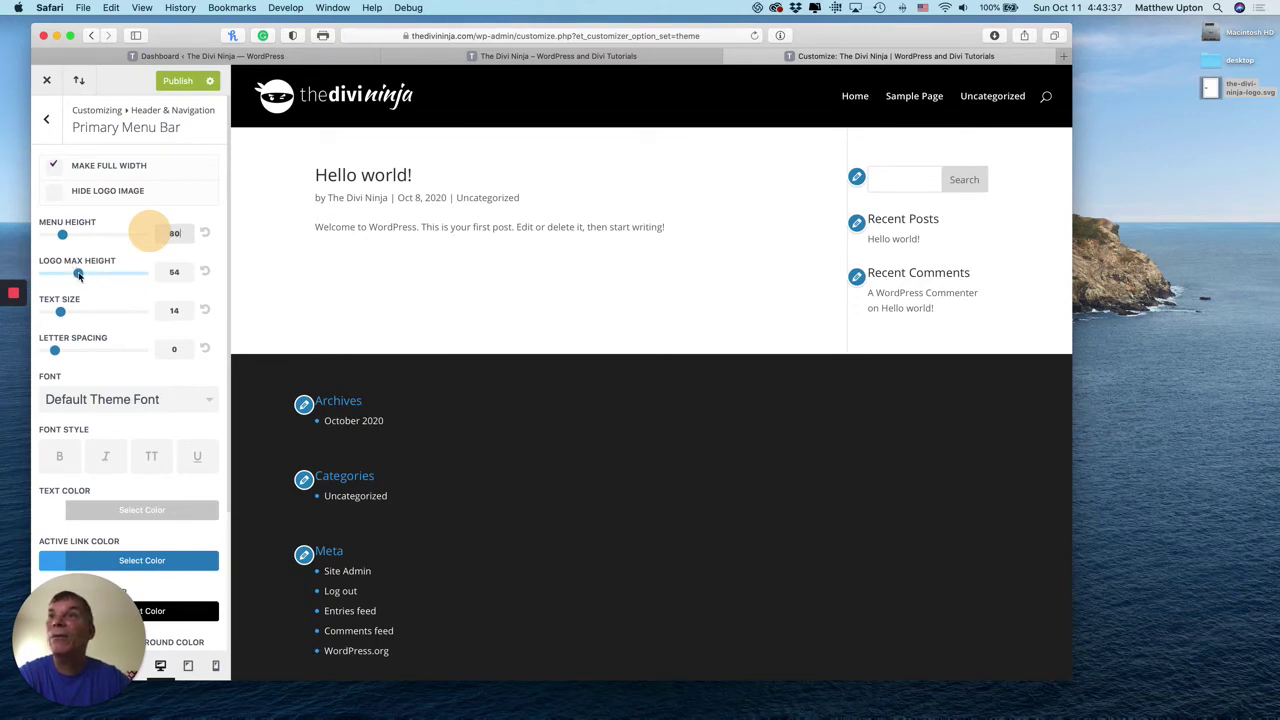
Reduce the logo max height to 55
{"action": "left_click_drag", "start_coordinate": [79, 276], "coordinate": [81, 275]}
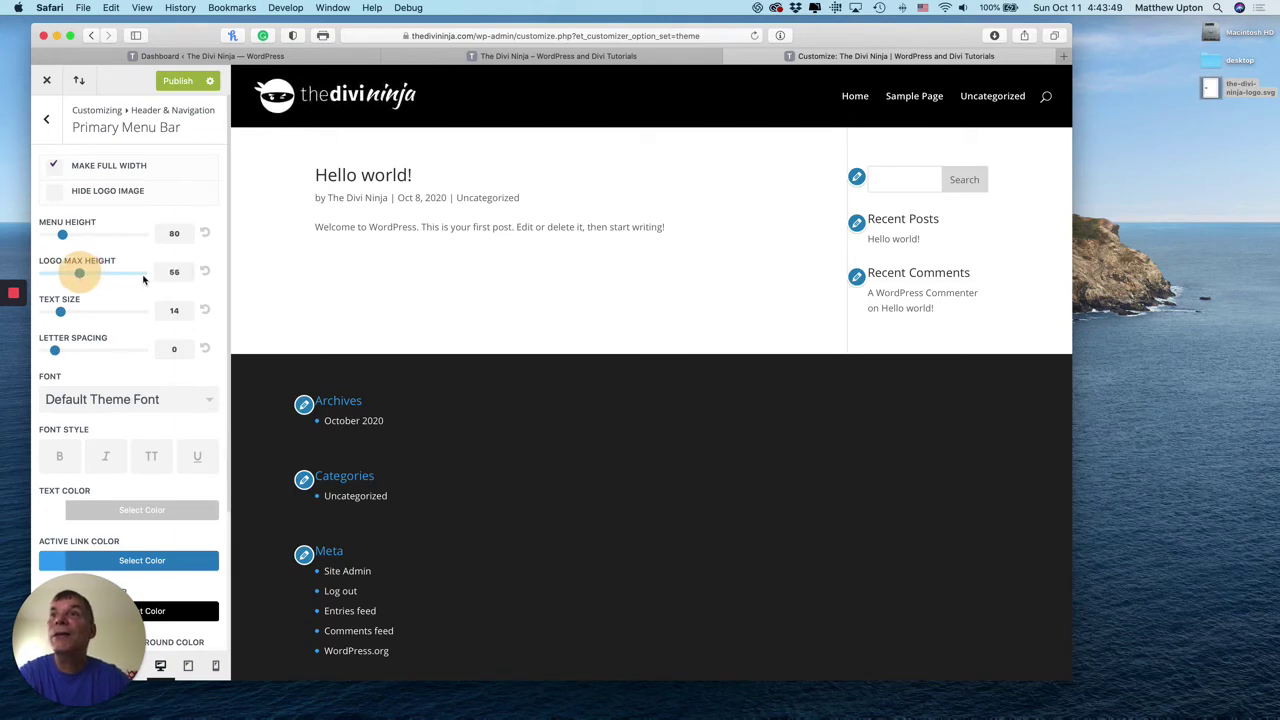
{"action": "key", "text": "Left"}
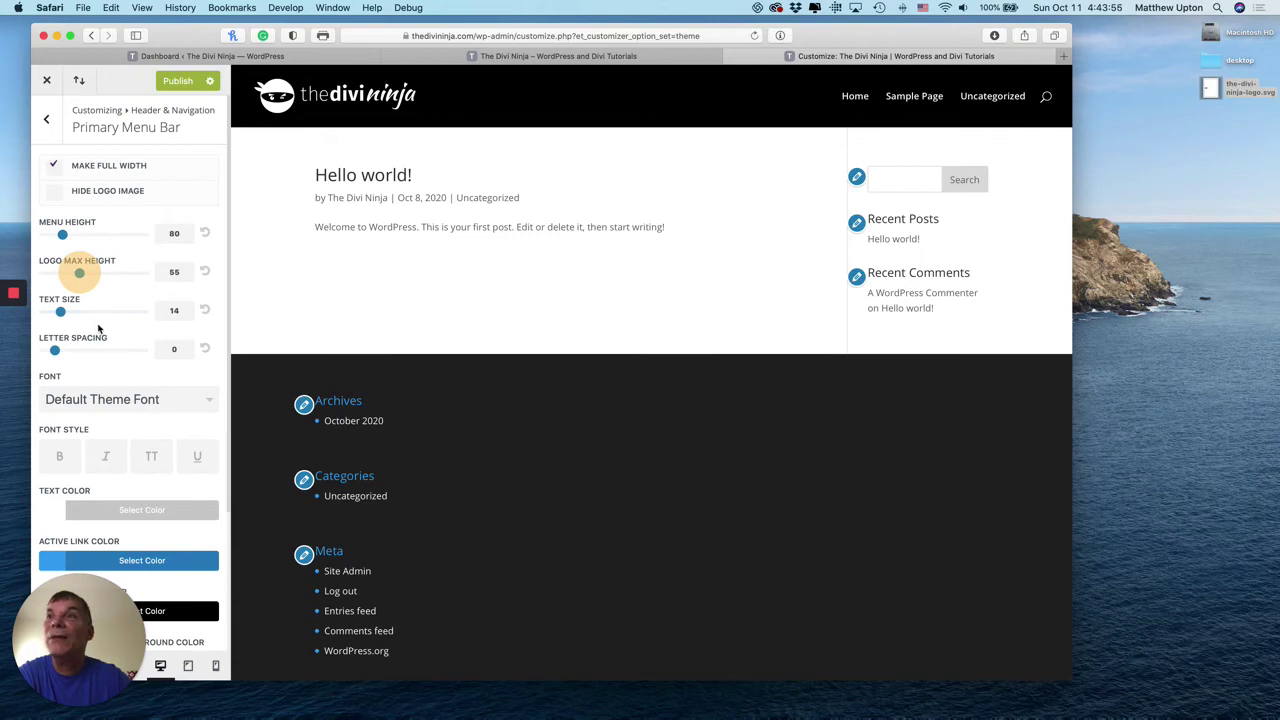
{"action": "scroll", "coordinate": [98, 328], "scroll_direction": "down", "scroll_amount": 5}
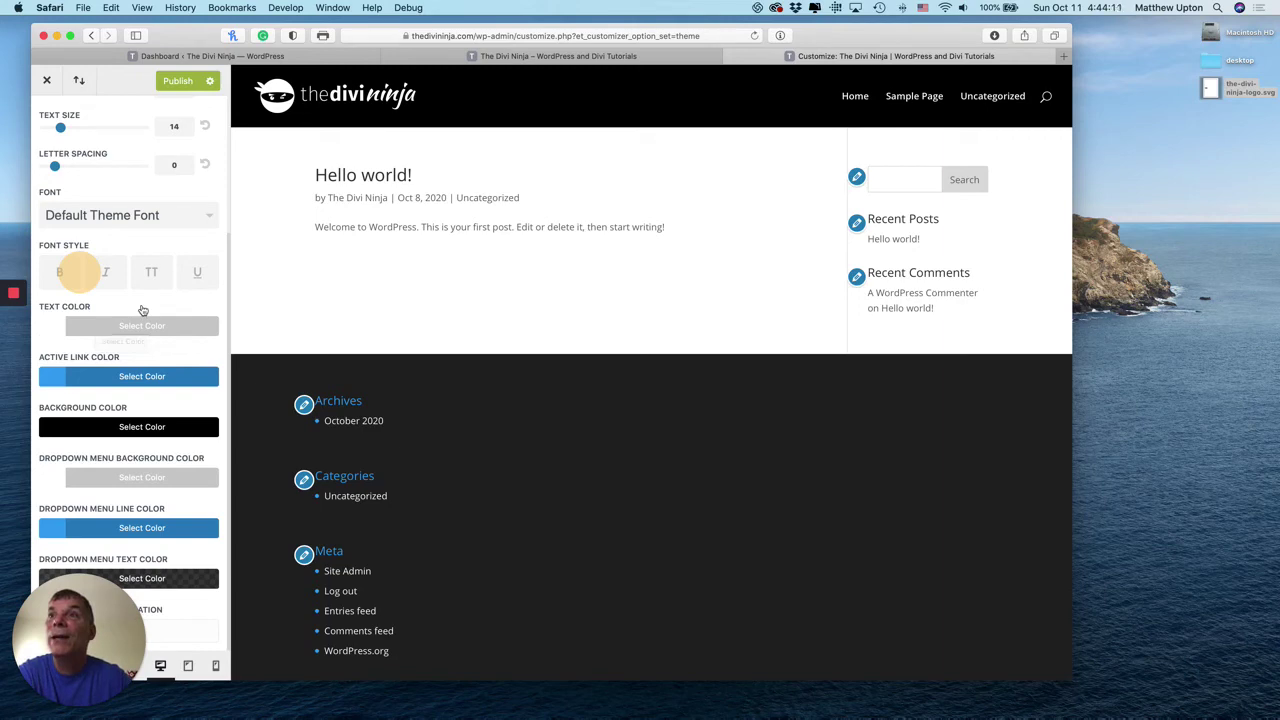
Publish the header changes and reload the live site to show the black bar with white logo
{"action": "left_click", "coordinate": [180, 82]}
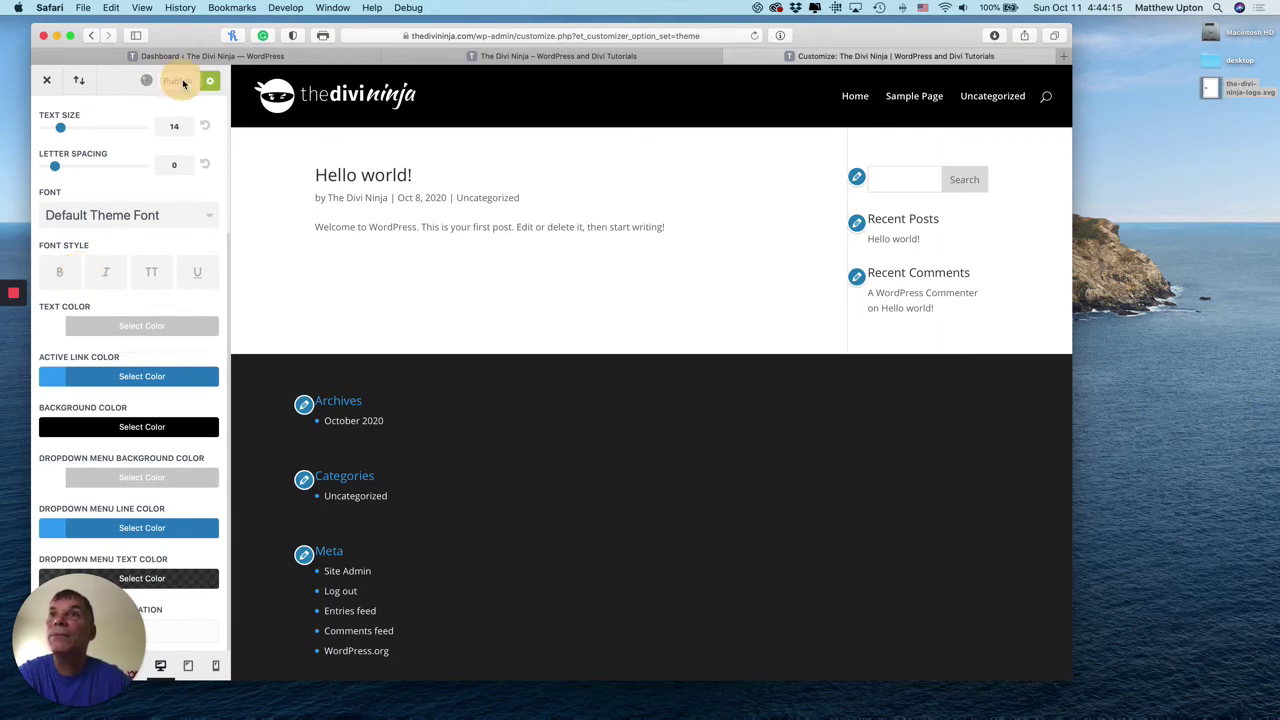
{"action": "left_click", "coordinate": [503, 57]}
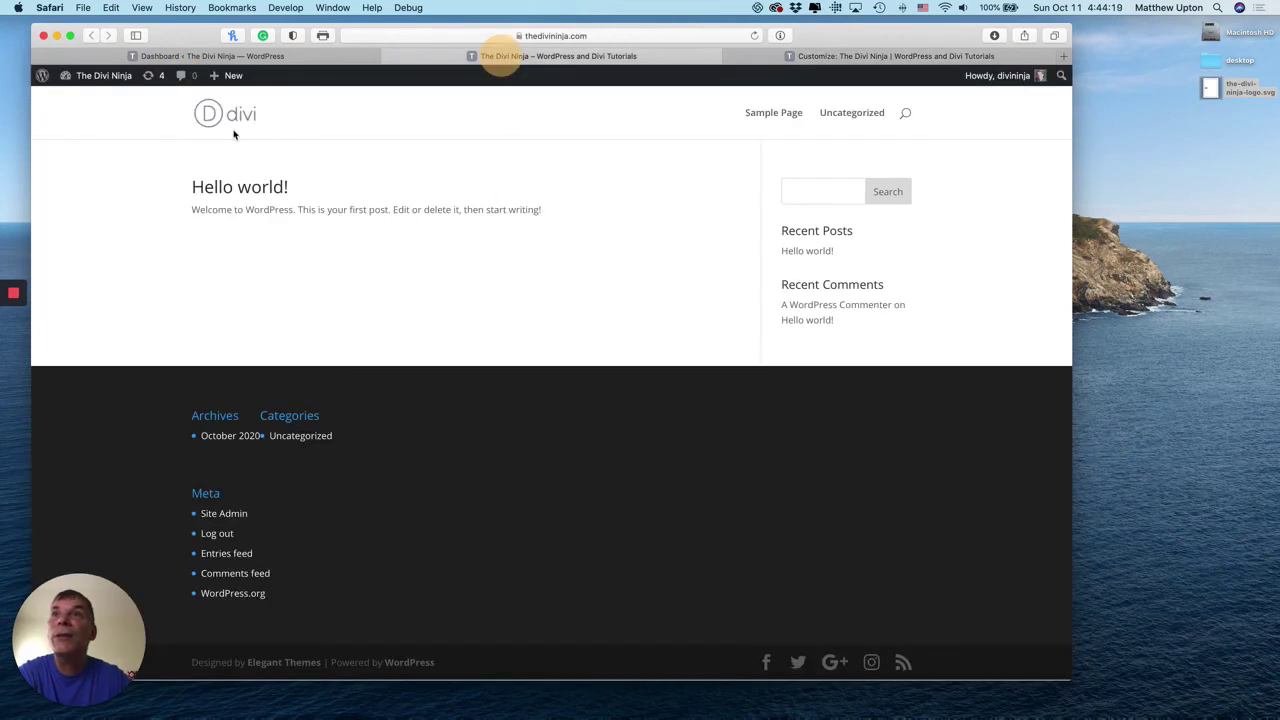
{"action": "left_click_drag", "start_coordinate": [205, 116], "coordinate": [170, 116]}
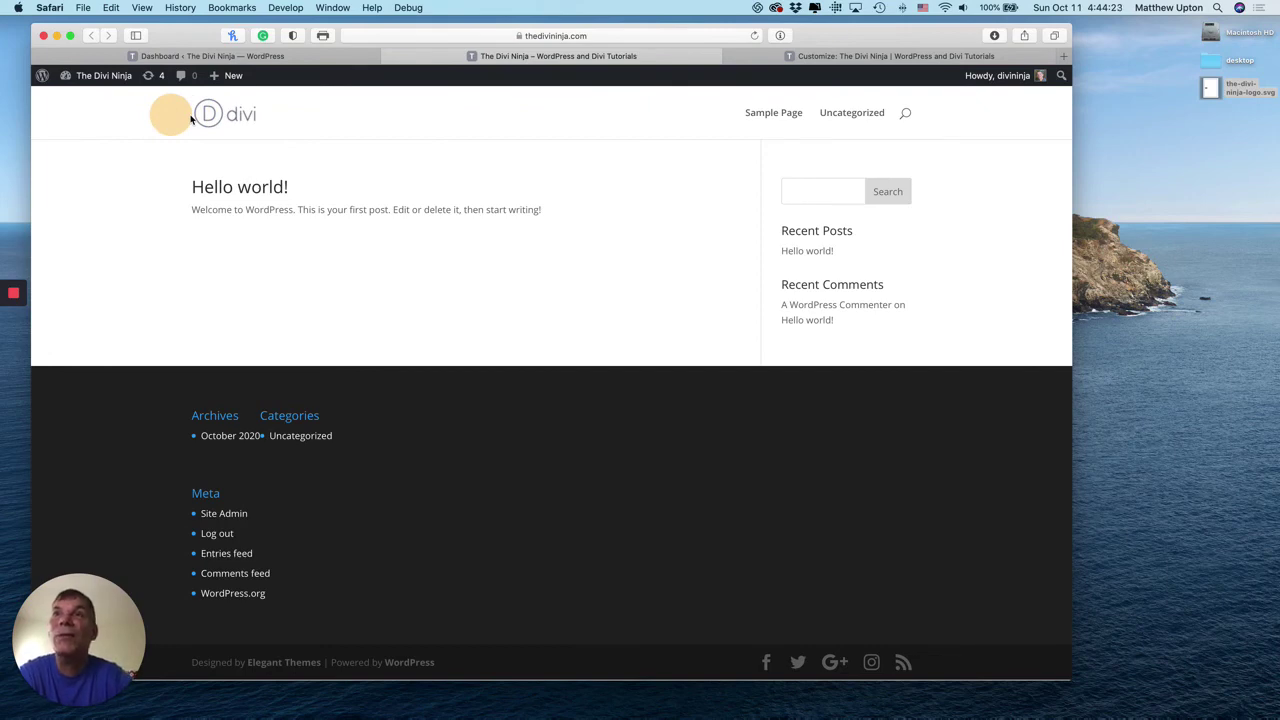
{"action": "left_click", "coordinate": [755, 36]}
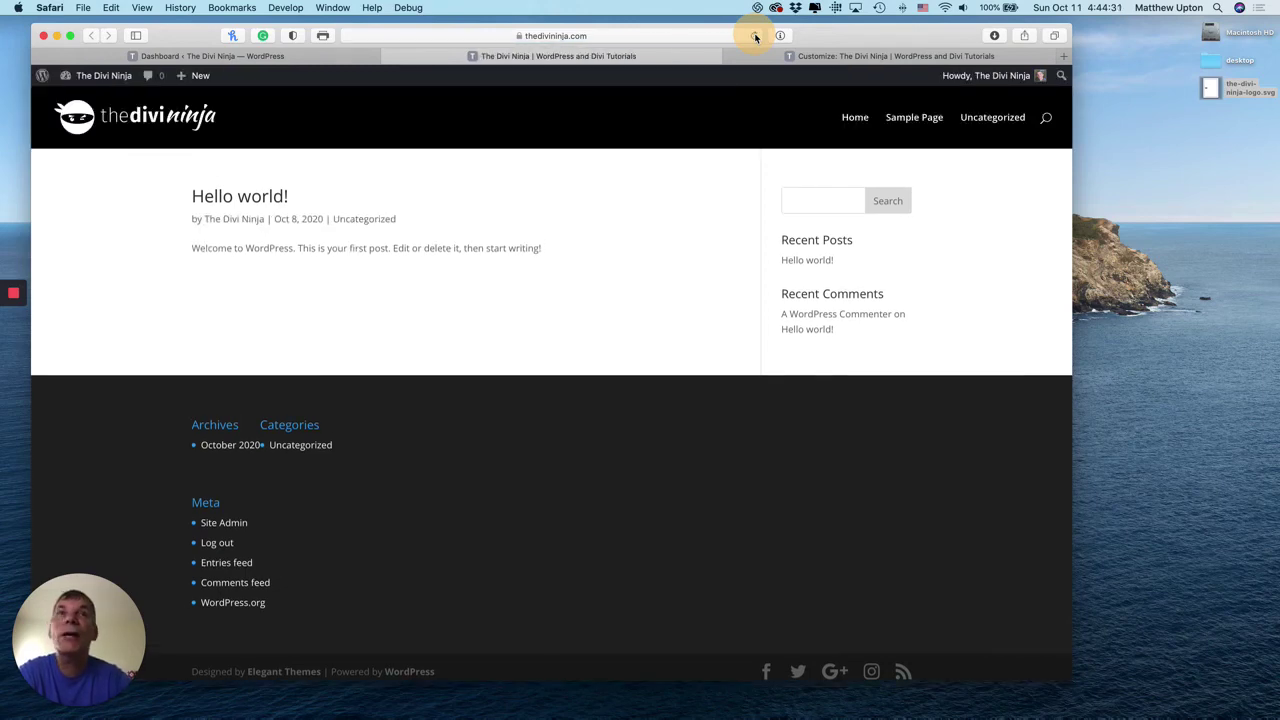
{"action": "left_click", "coordinate": [755, 36]}
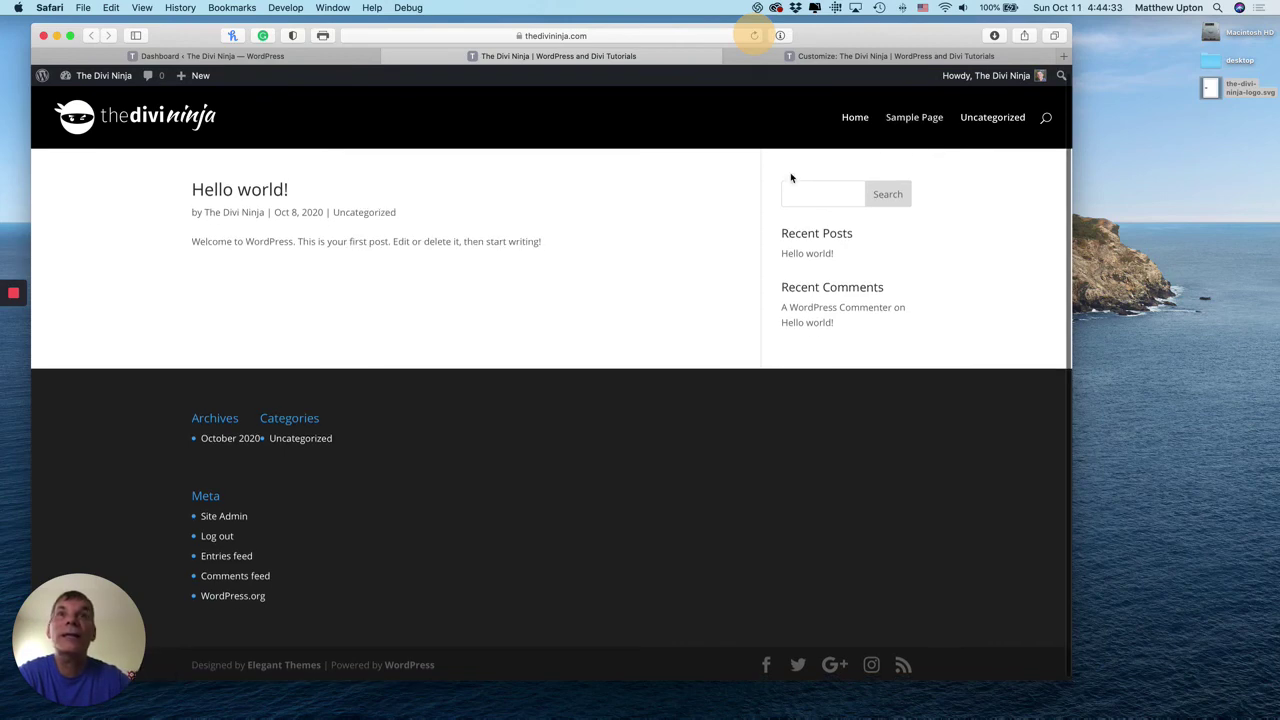